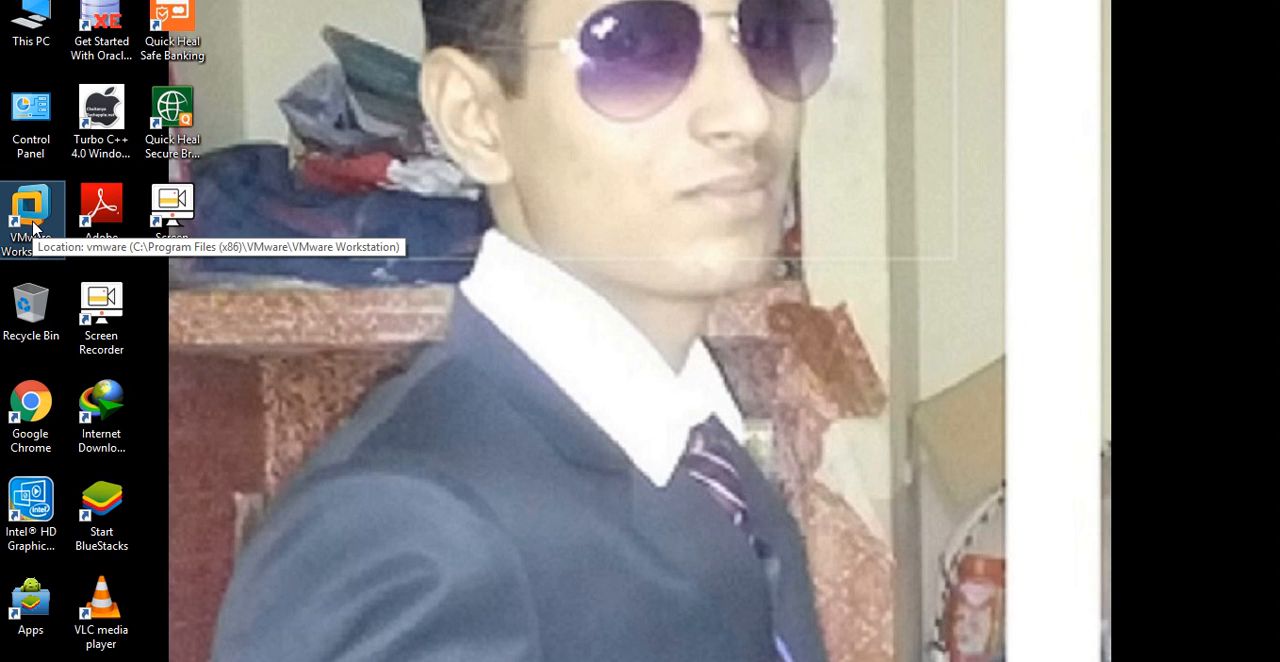
Open VMware Workstation and begin a new virtual machine with the Typical configuration and a blank hard disk, without an installer source
{"action": "double_click", "coordinate": [33, 228]}
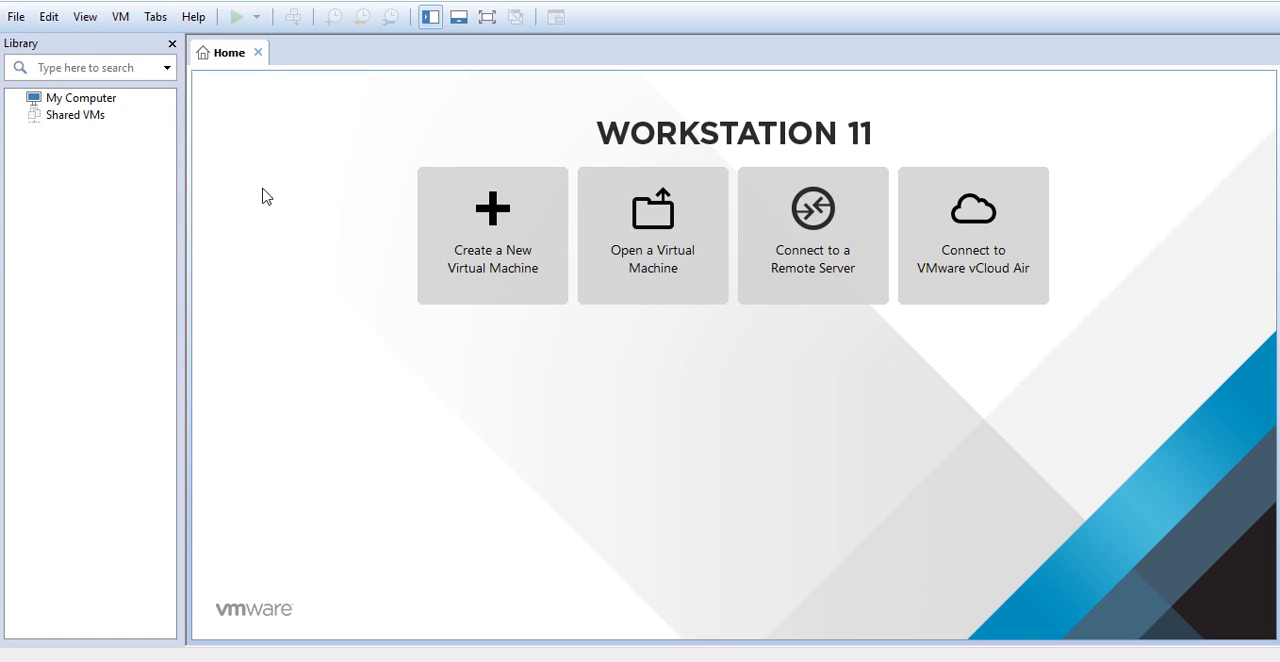
{"action": "left_click", "coordinate": [478, 226]}
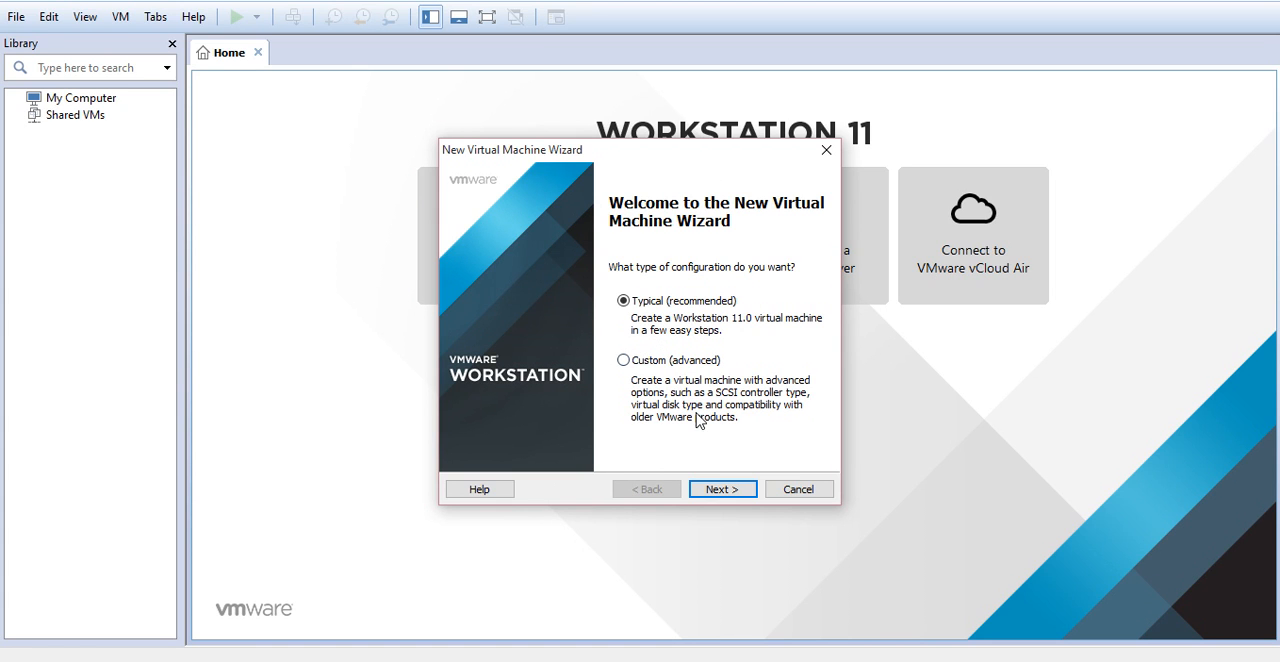
{"action": "left_click", "coordinate": [709, 490]}
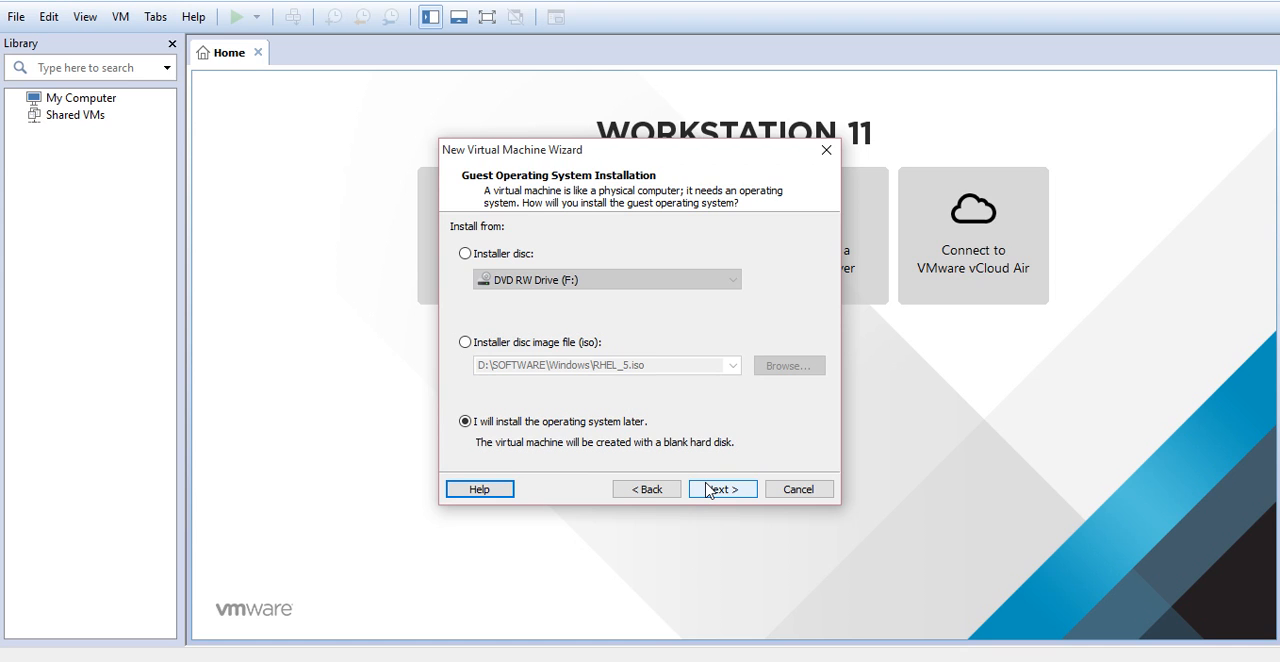
{"action": "left_click", "coordinate": [707, 489]}
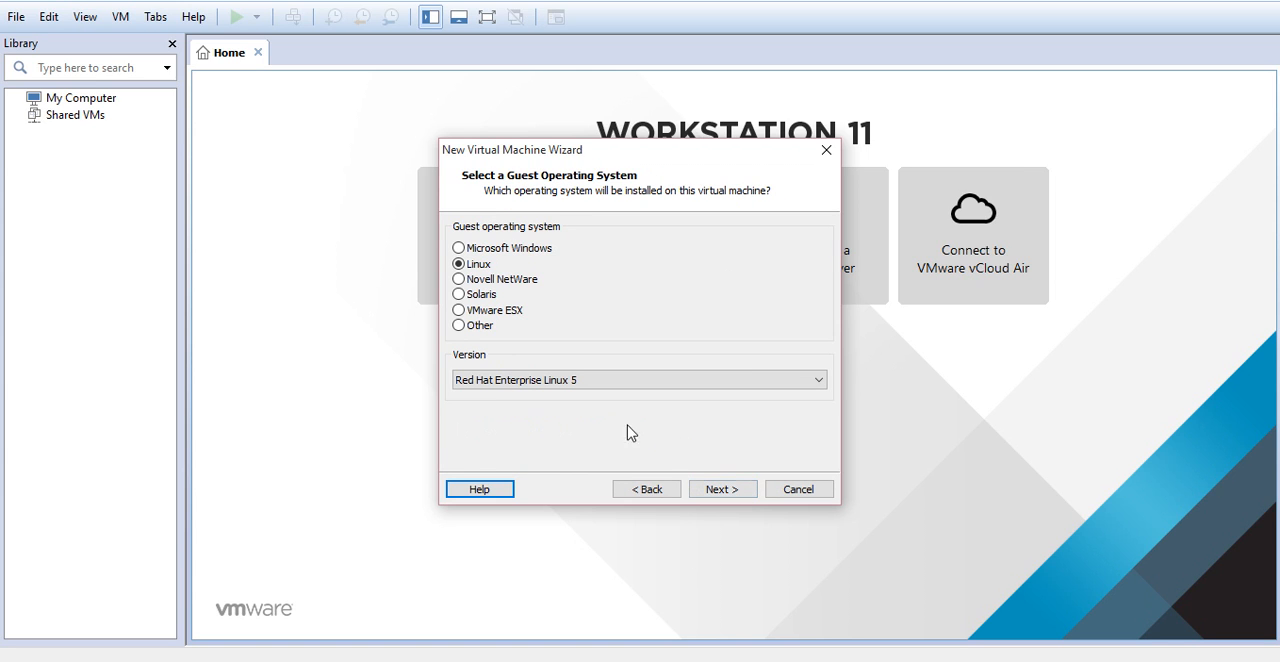
Set the guest operating system to Linux, version Red Hat Enterprise Linux 5
{"action": "left_click", "coordinate": [462, 266]}
{"action": "left_click", "coordinate": [549, 384]}
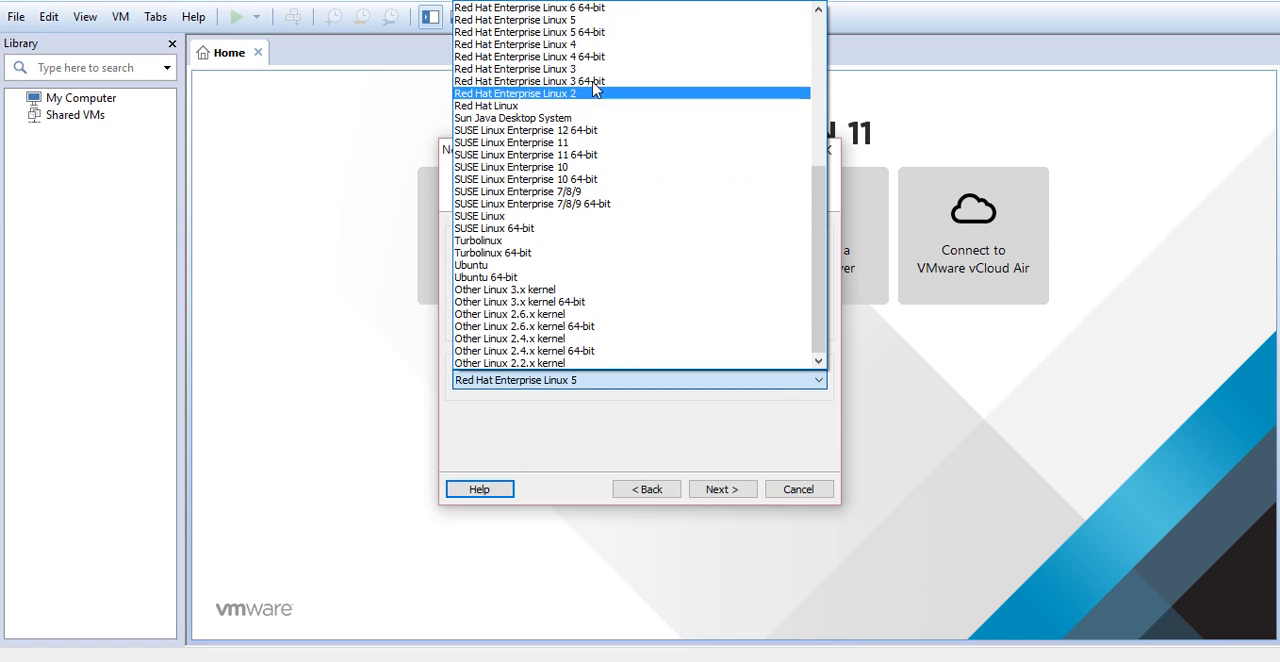
{"action": "left_click", "coordinate": [569, 20]}
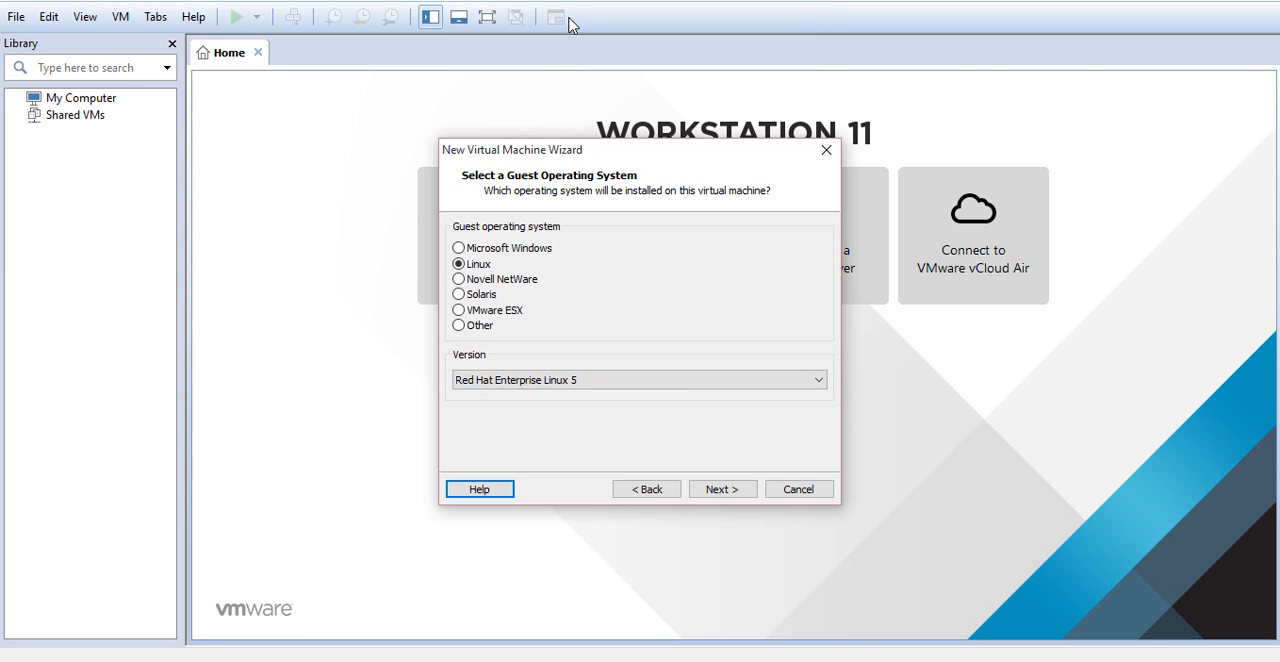
{"action": "left_click", "coordinate": [716, 490]}
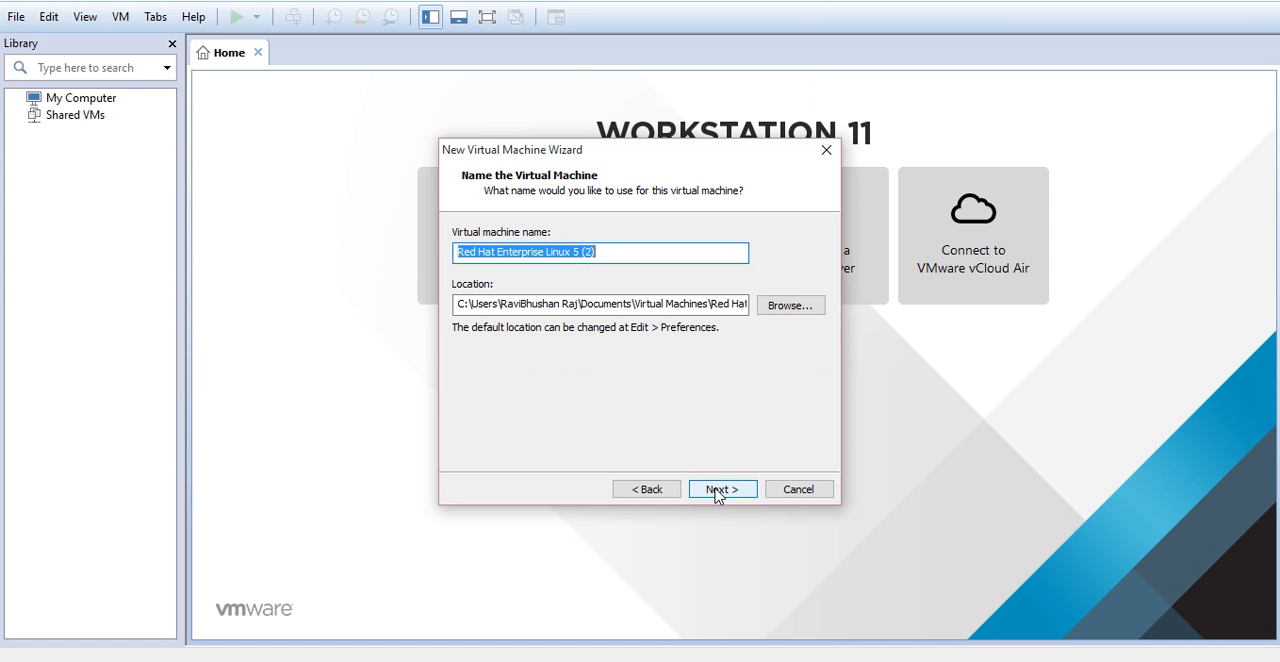
Accept the default virtual machine name and location, and a 20 GB disk split into multiple files
{"action": "left_click", "coordinate": [716, 490]}
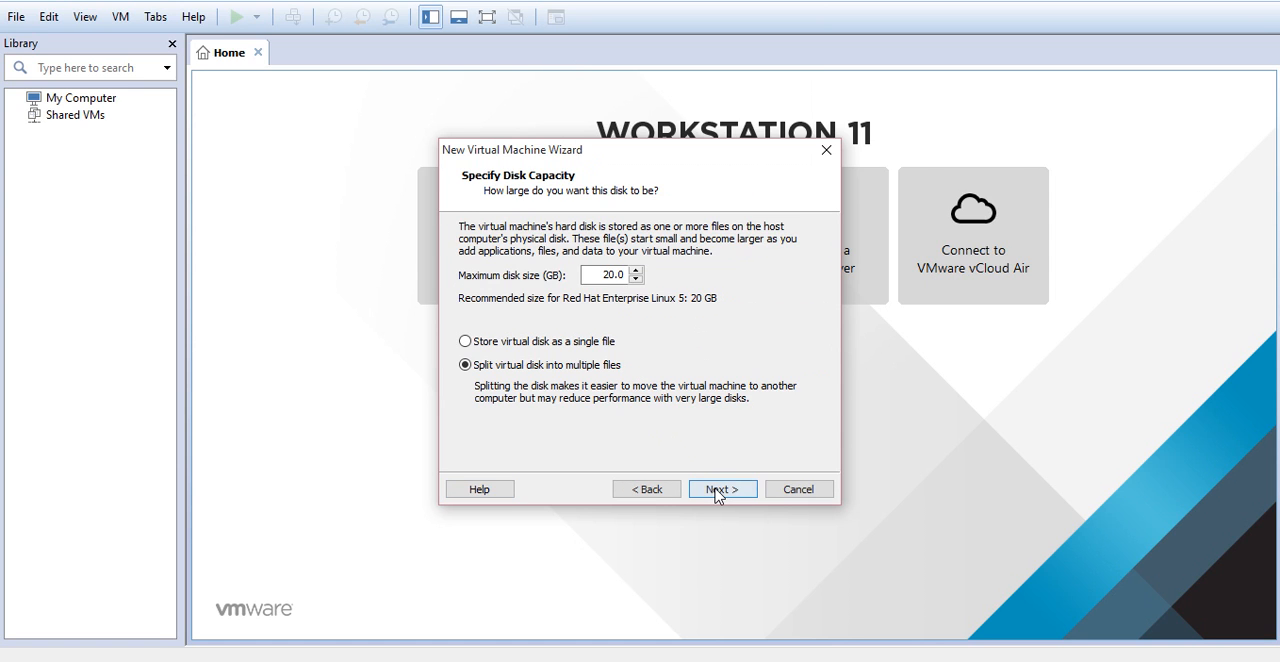
{"action": "left_click", "coordinate": [625, 275]}
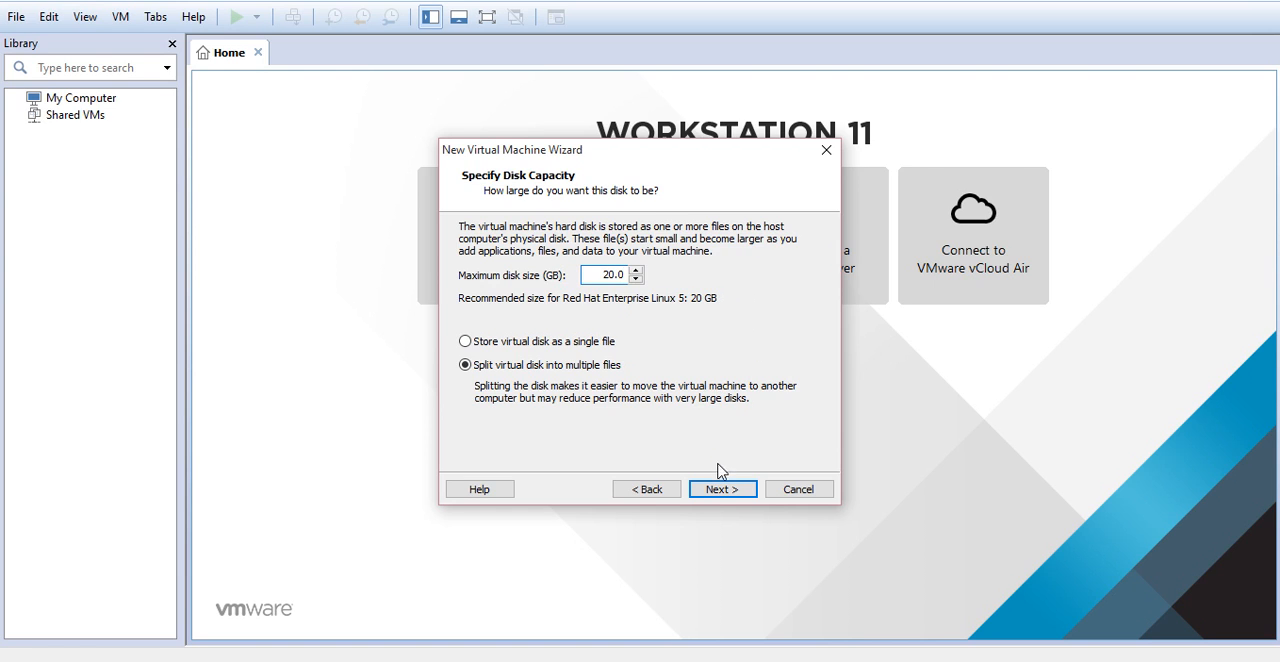
{"action": "left_click", "coordinate": [714, 495]}
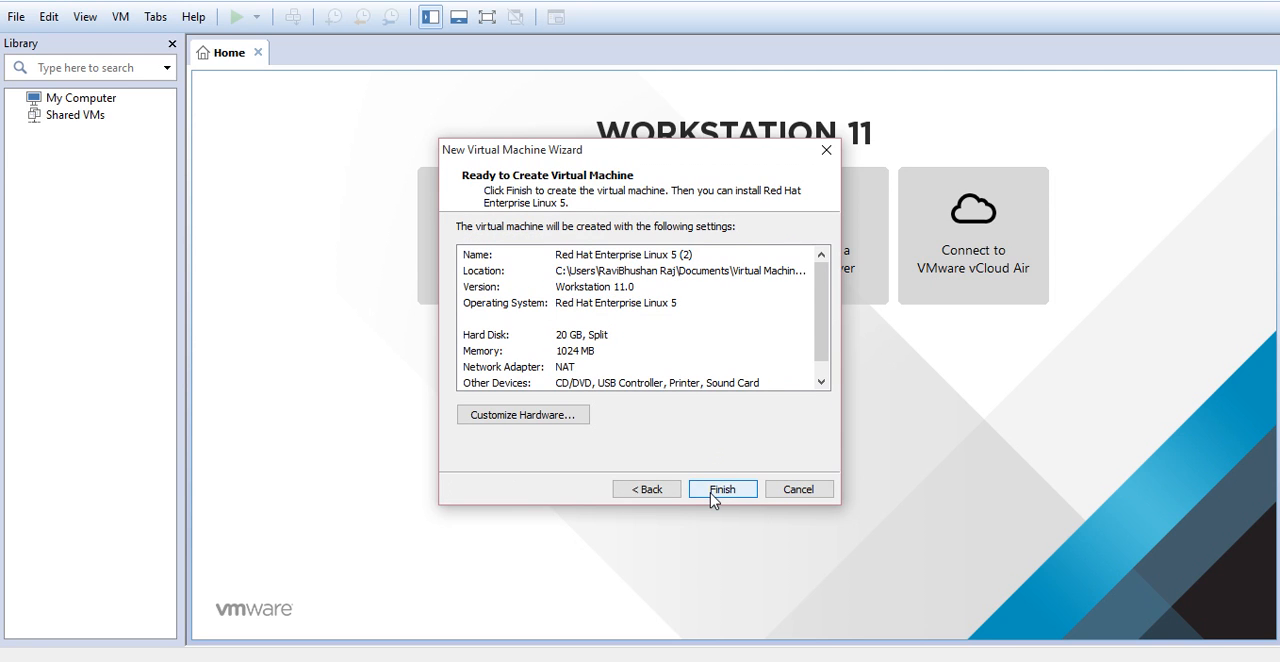
Customize the hardware so the CD/DVD drive uses the RHEL_5 ISO image from the SOFTWARE\Windows folder
{"action": "left_click", "coordinate": [553, 419]}
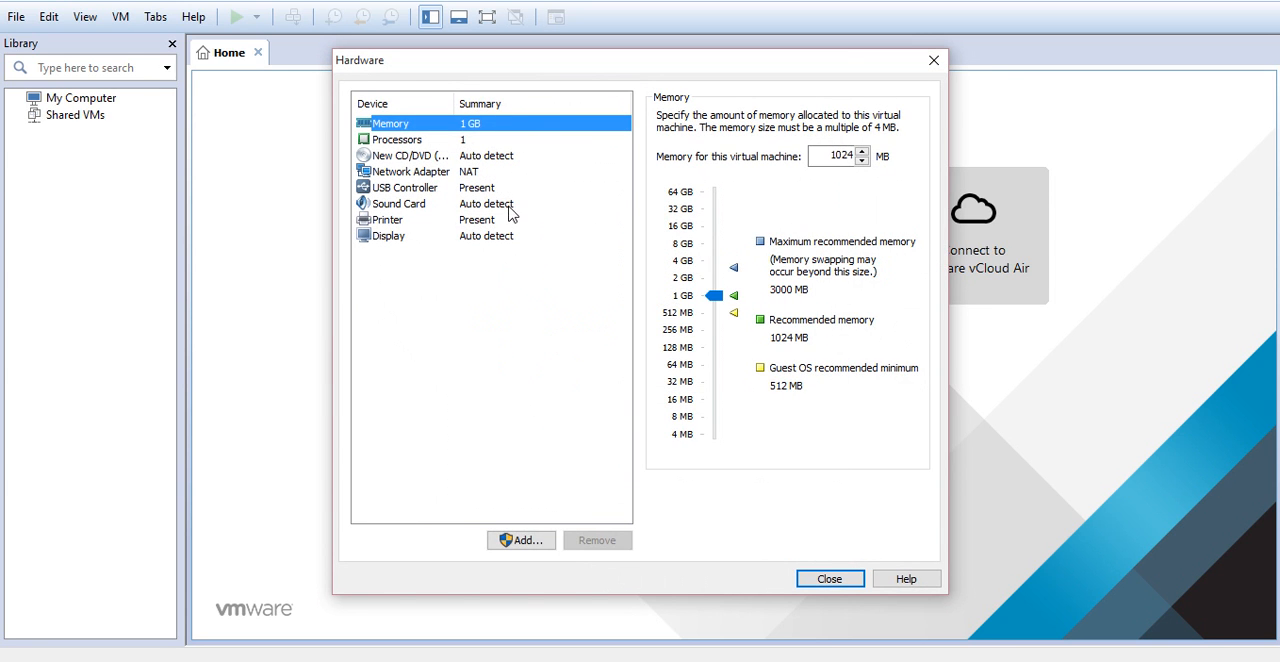
{"action": "left_click", "coordinate": [452, 157]}
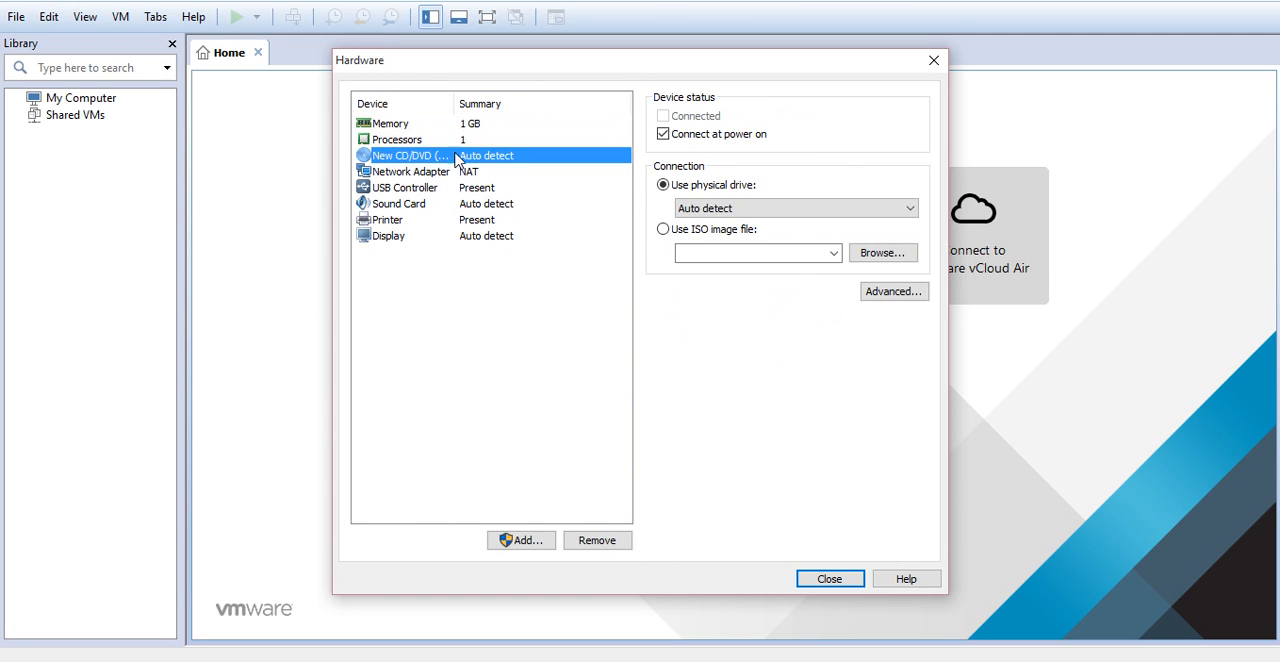
{"action": "left_click", "coordinate": [664, 230]}
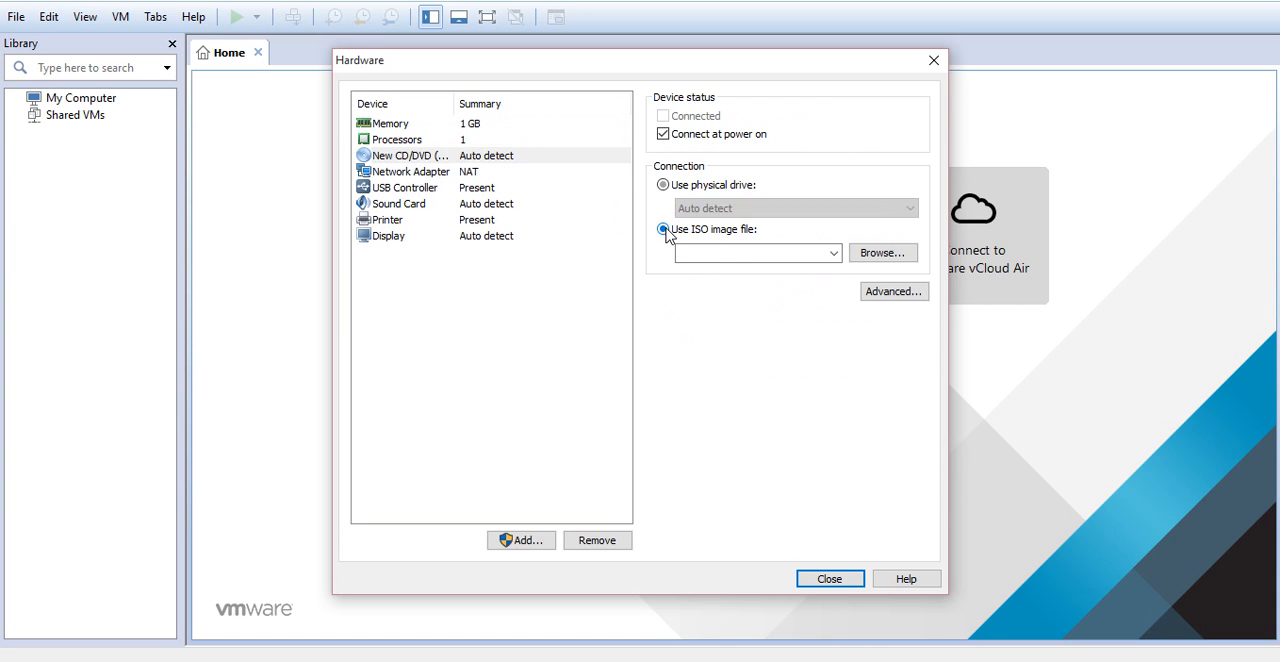
{"action": "left_click", "coordinate": [885, 257]}
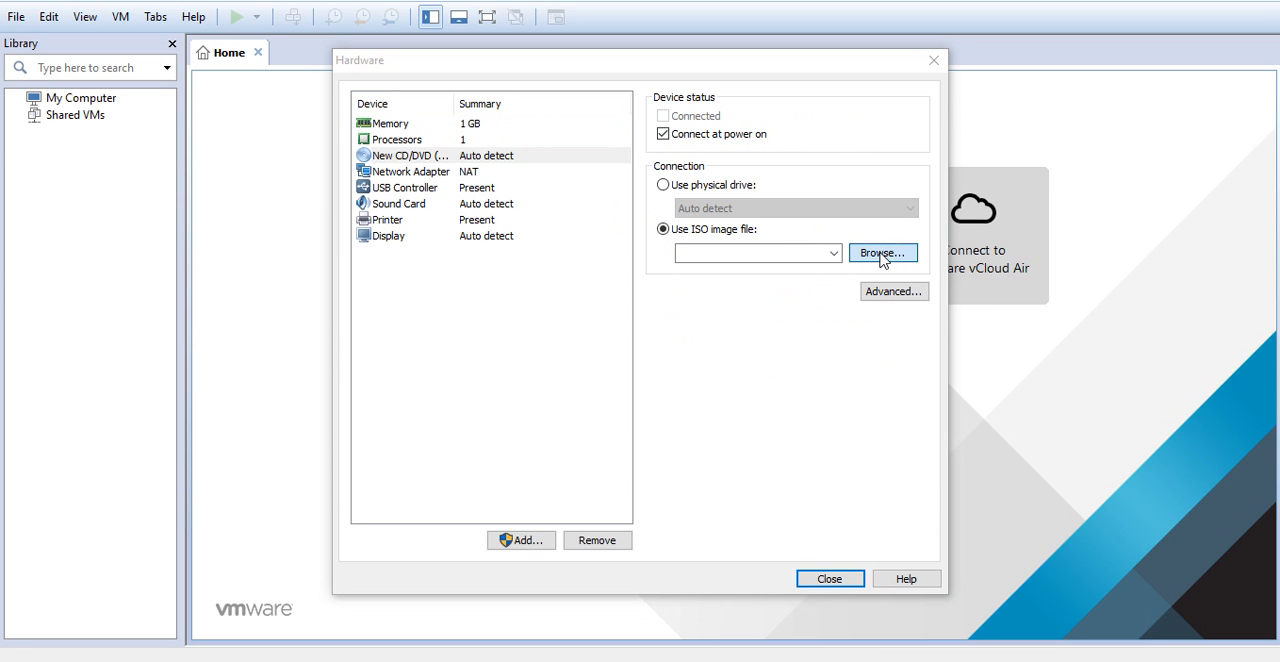
{"action": "left_click", "coordinate": [879, 253]}
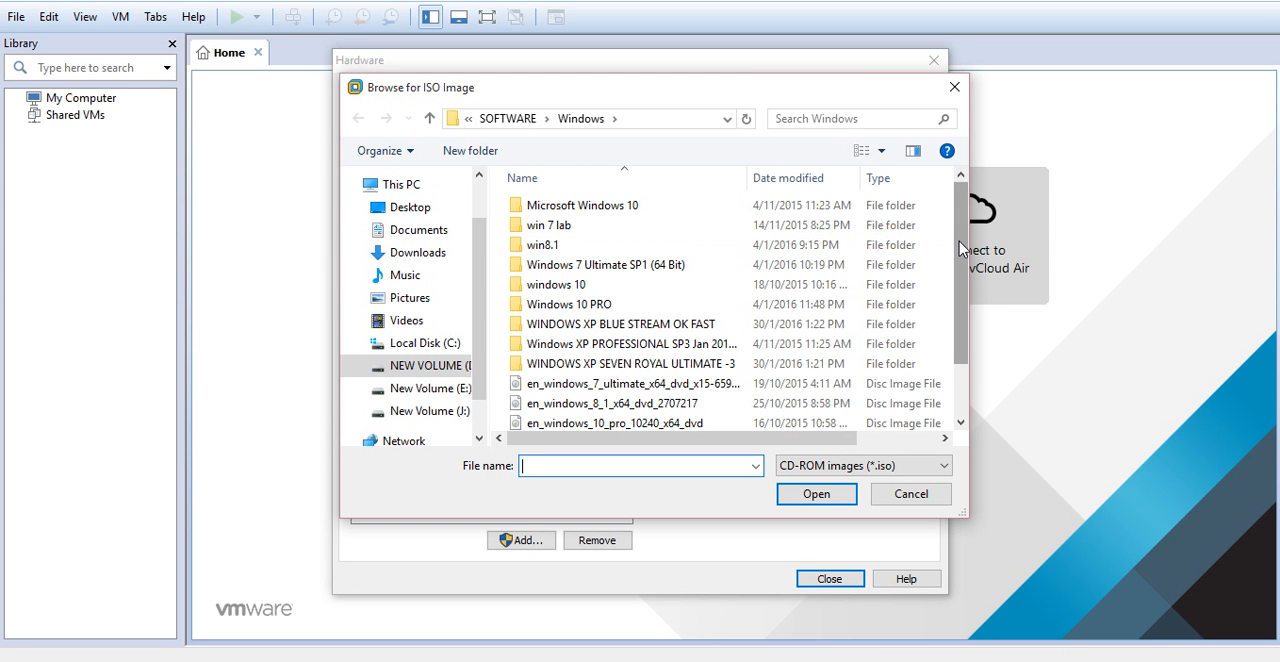
{"action": "left_click_drag", "start_coordinate": [960, 248], "coordinate": [960, 313]}
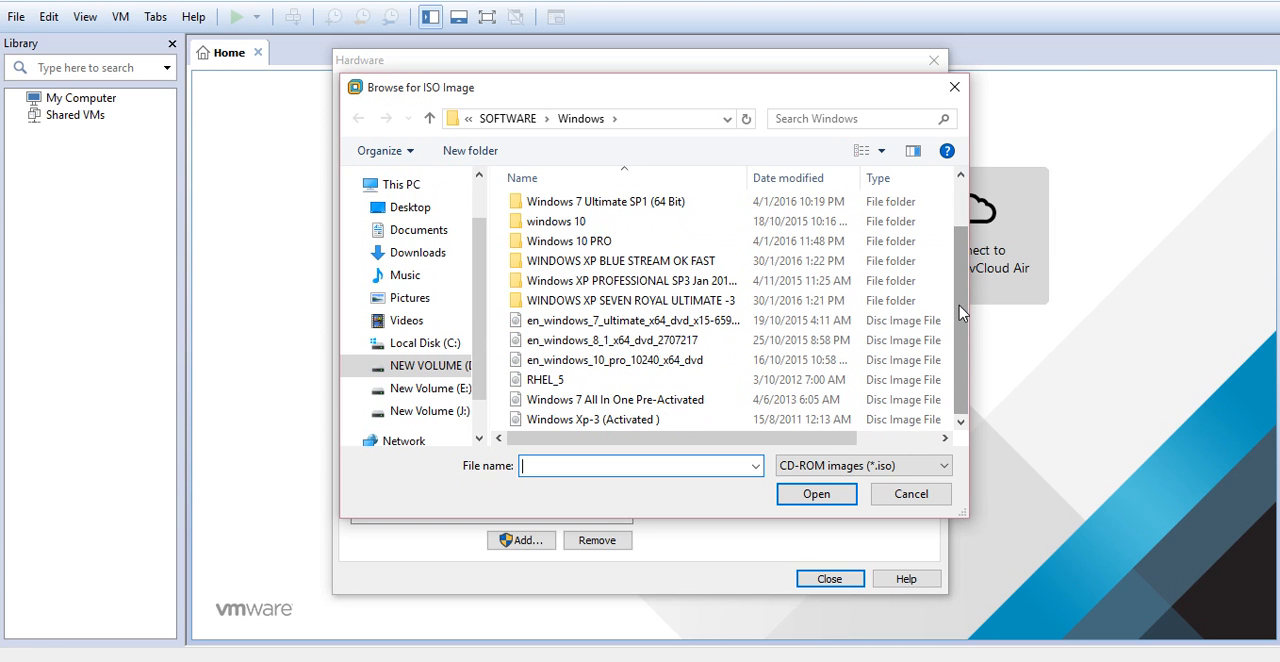
{"action": "left_click", "coordinate": [768, 385]}
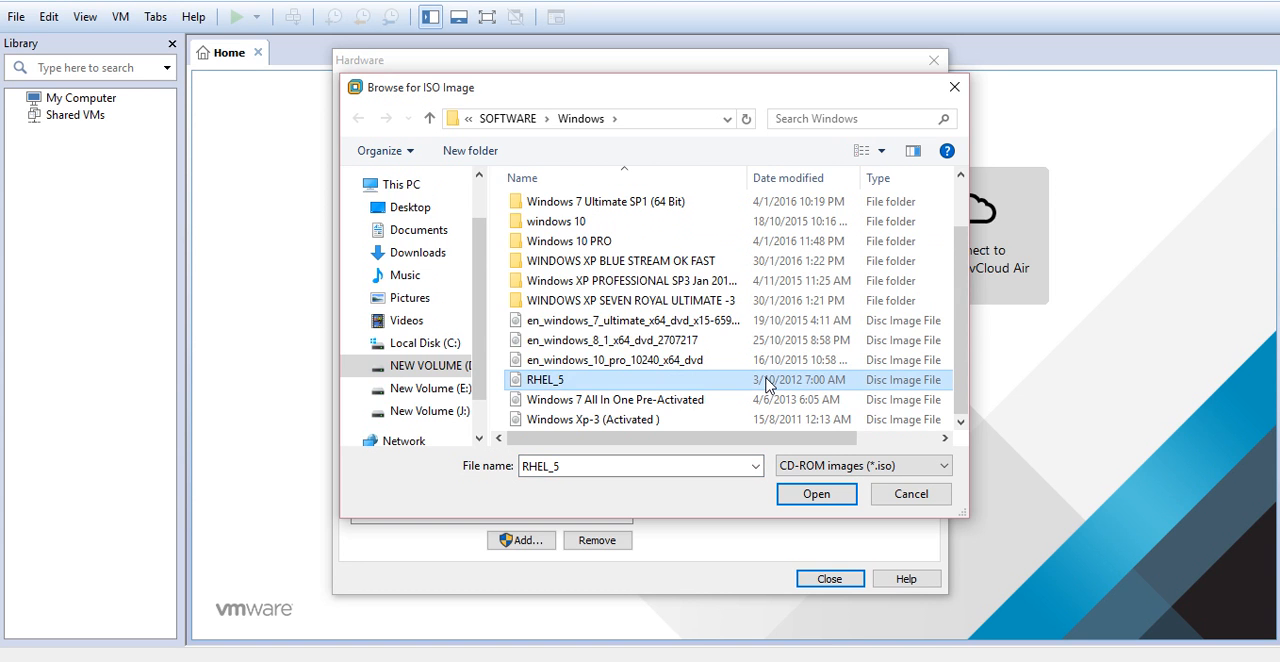
{"action": "left_click", "coordinate": [813, 498]}
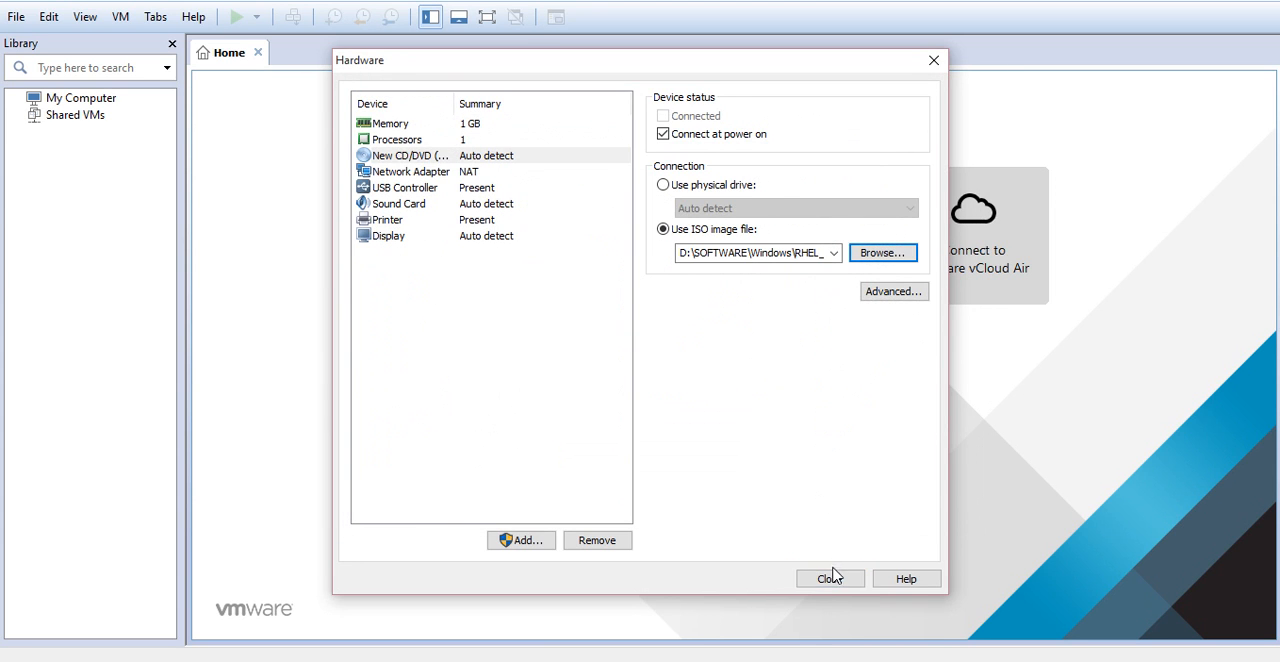
{"action": "left_click", "coordinate": [830, 579]}
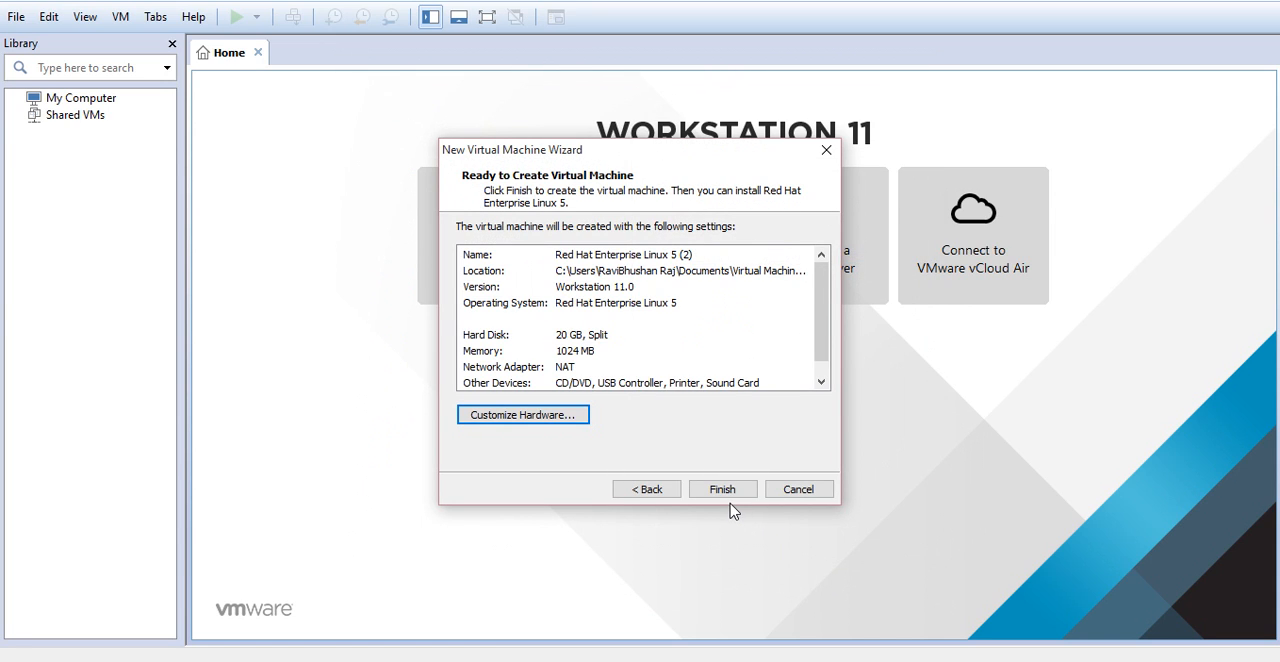
Finish creating the virtual machine and power it on into the graphical Red Hat Enterprise Linux 5 installation
{"action": "left_click", "coordinate": [724, 491]}
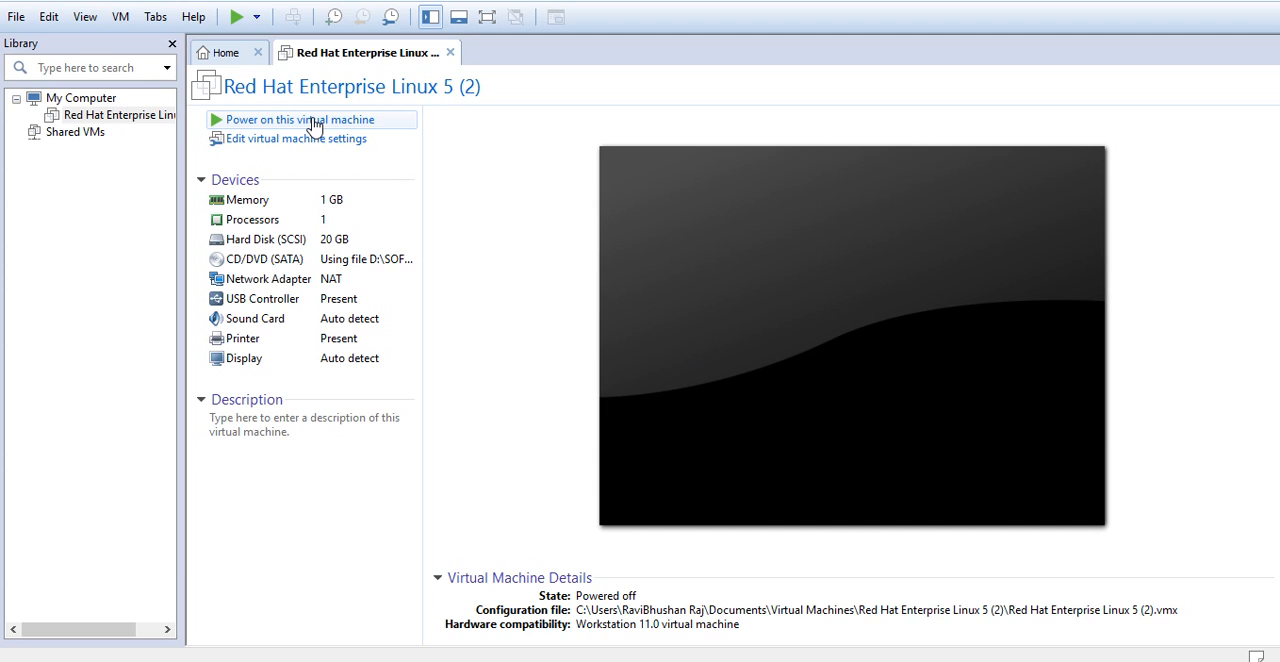
{"action": "left_click", "coordinate": [313, 121]}
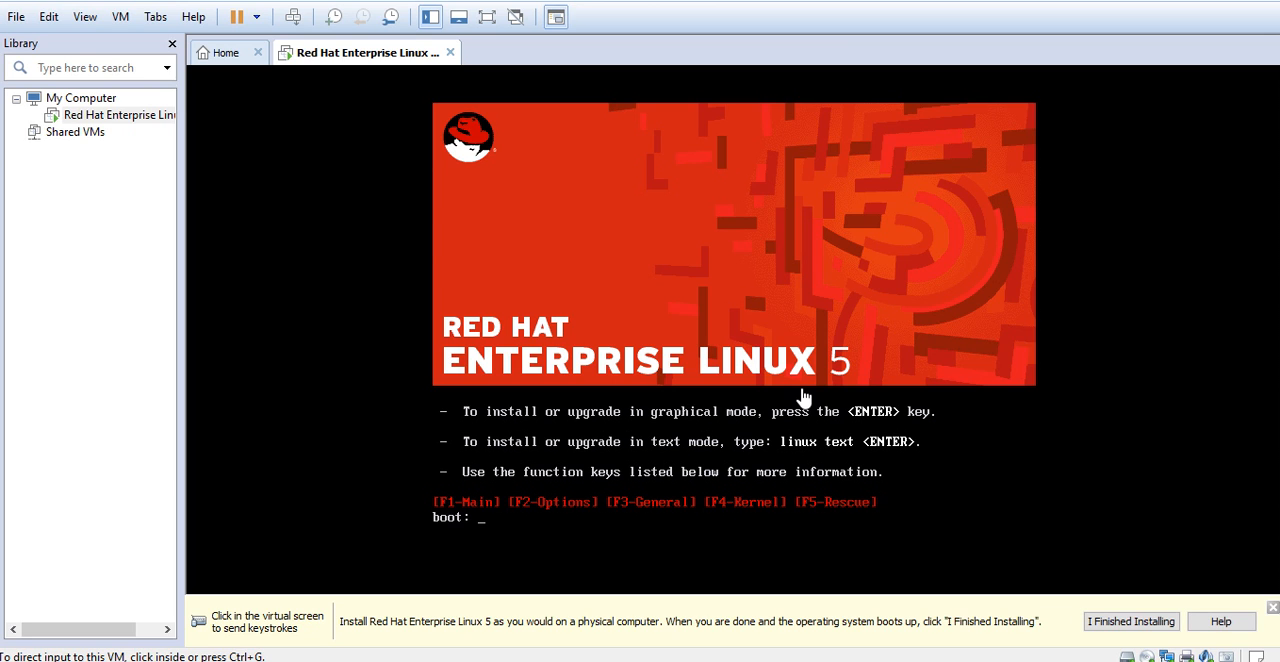
{"action": "left_click", "coordinate": [480, 532]}
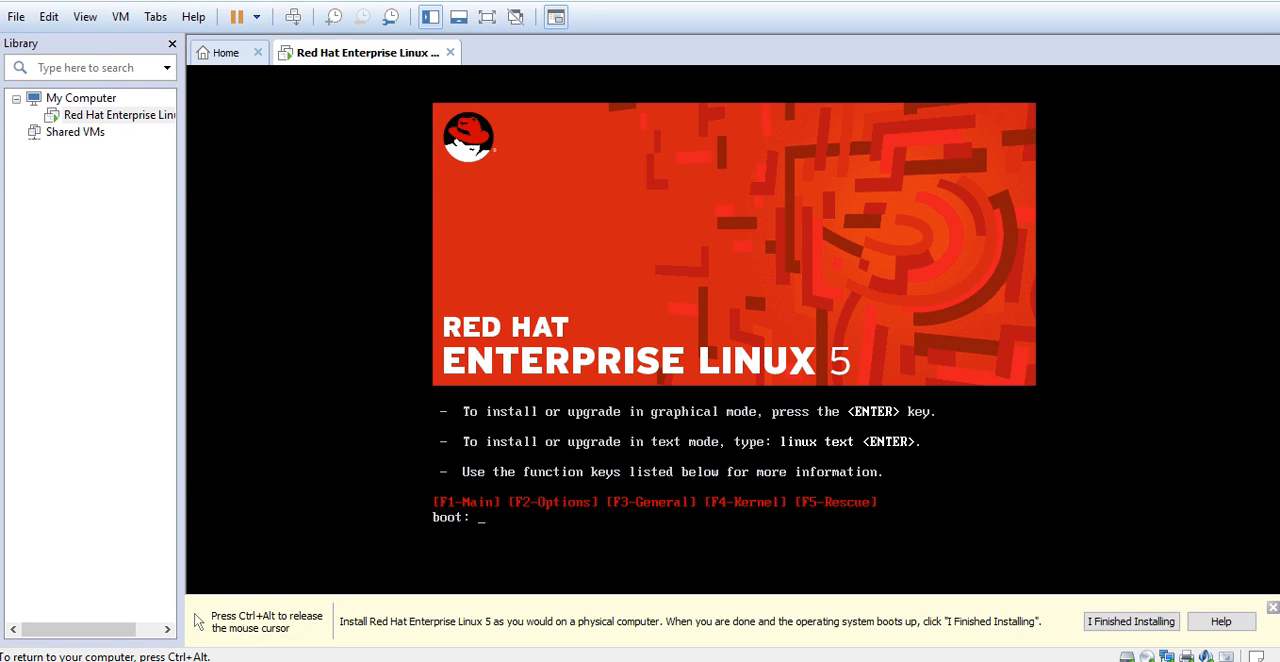
{"action": "key", "text": "Return"}
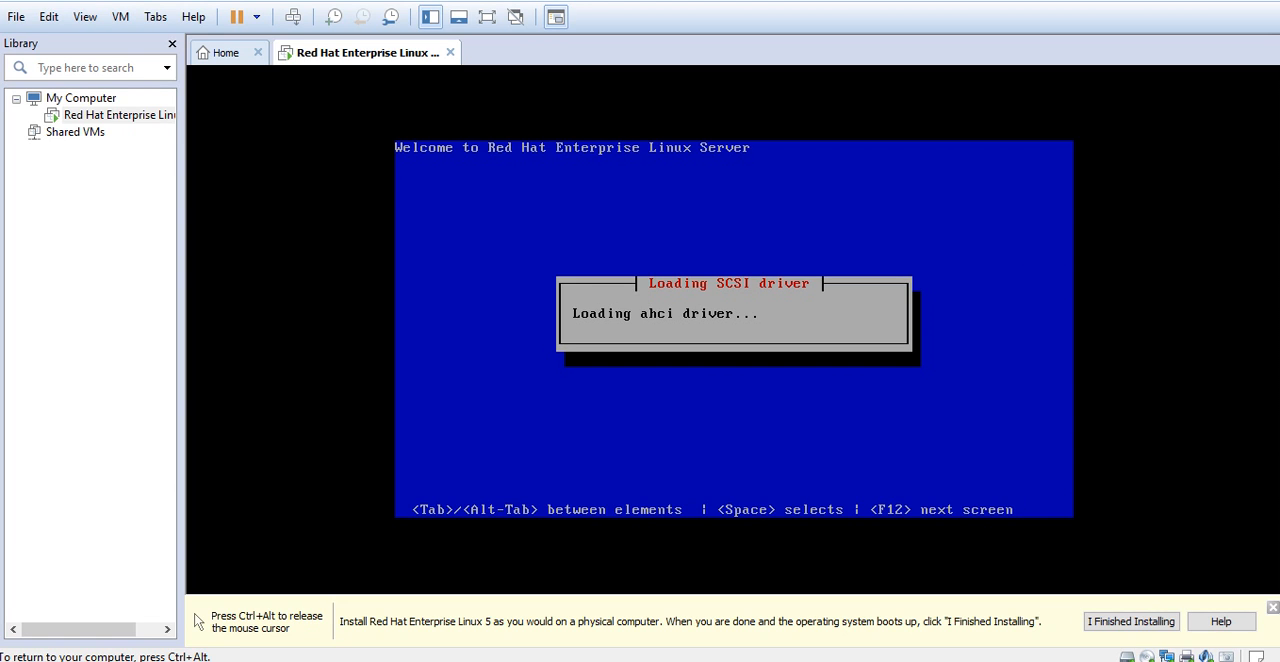
Skip the CD media test and start the installation
{"action": "key", "text": "ctrl+alt"}
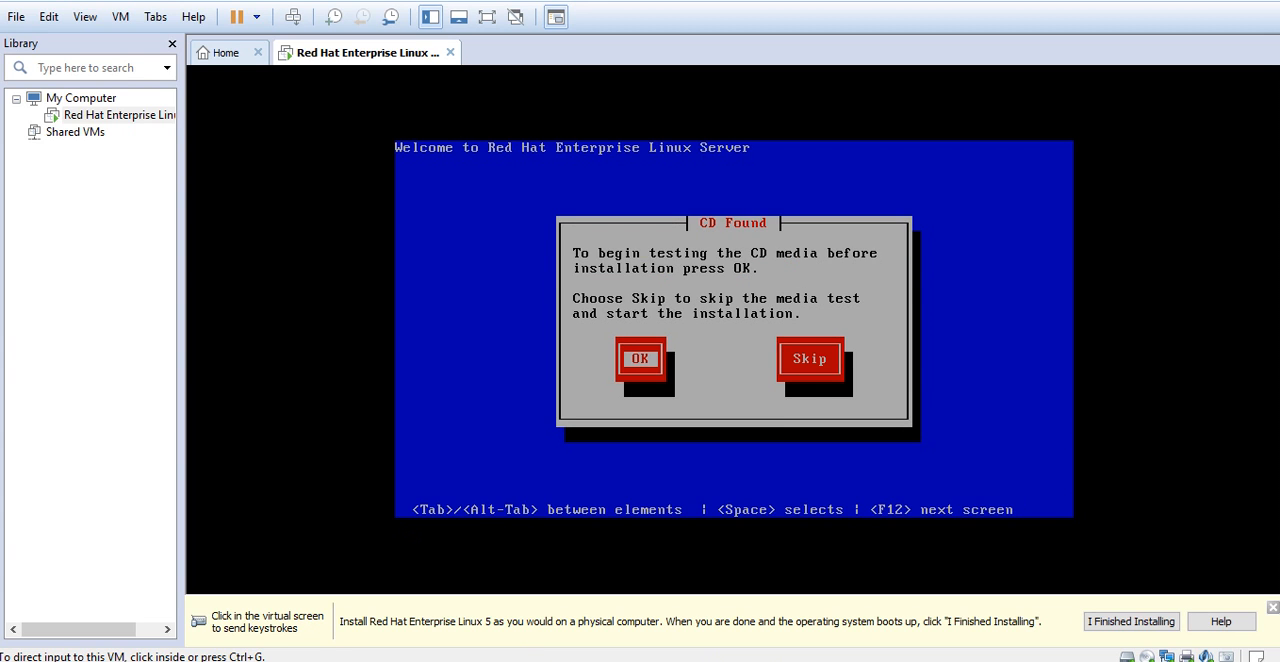
{"action": "left_click", "coordinate": [792, 392]}
{"action": "key", "text": "Tab"}
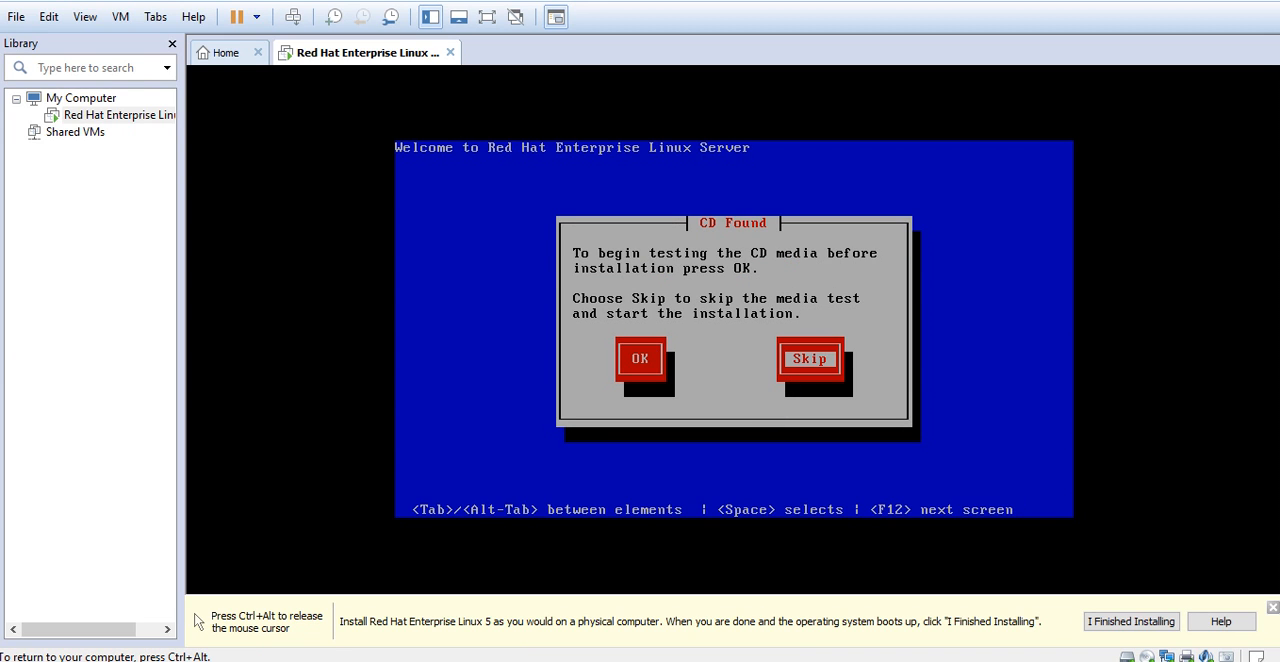
{"action": "key", "text": "Return"}
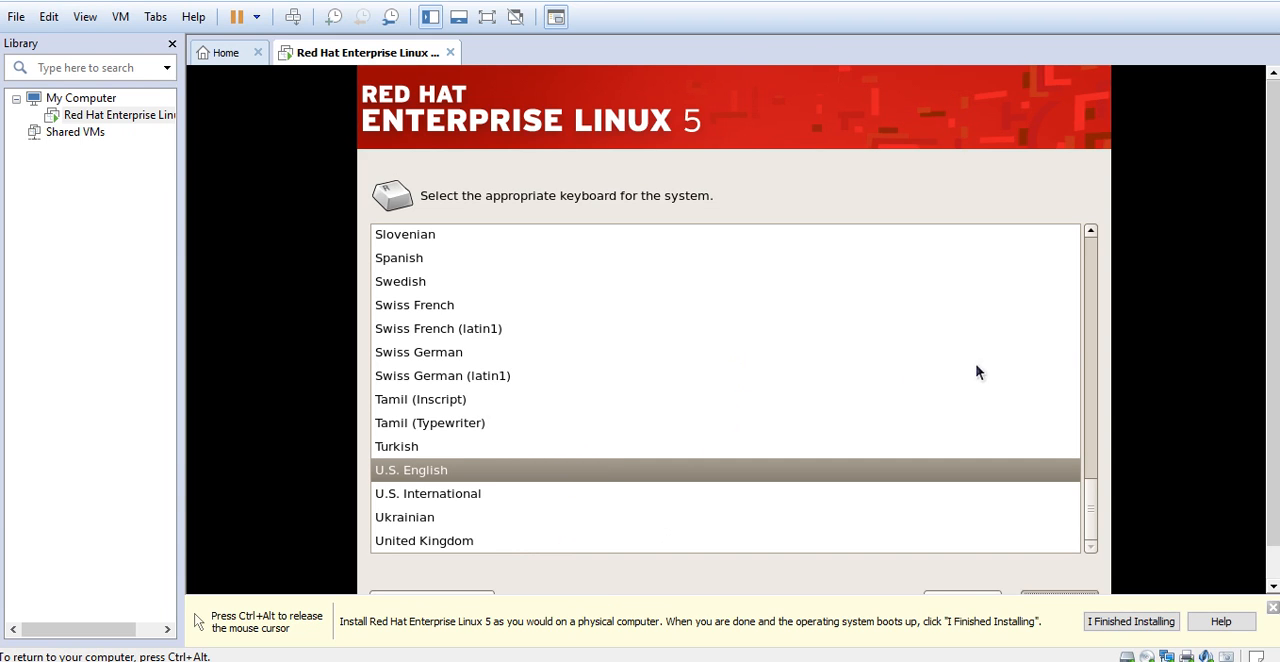
Choose the U.S. English keyboard layout for the system and continue the installation
{"action": "scroll", "coordinate": [1088, 375], "scroll_direction": "up", "scroll_amount": 10}
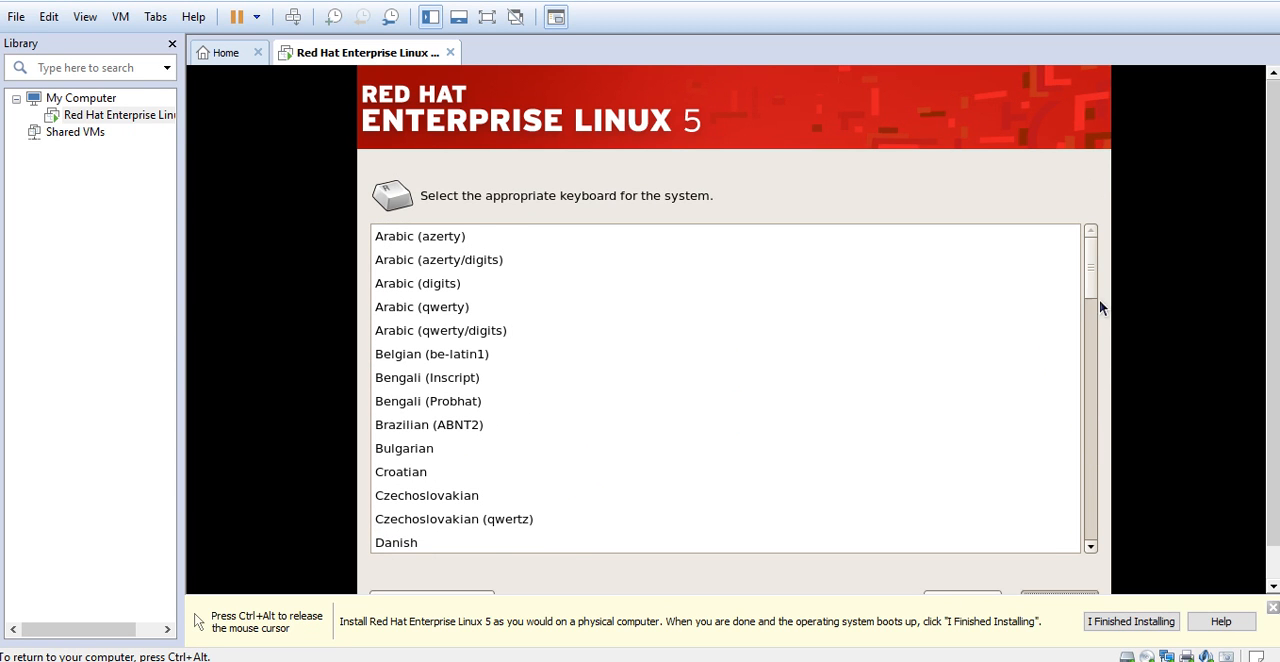
{"action": "left_click_drag", "start_coordinate": [1090, 287], "coordinate": [1090, 528]}
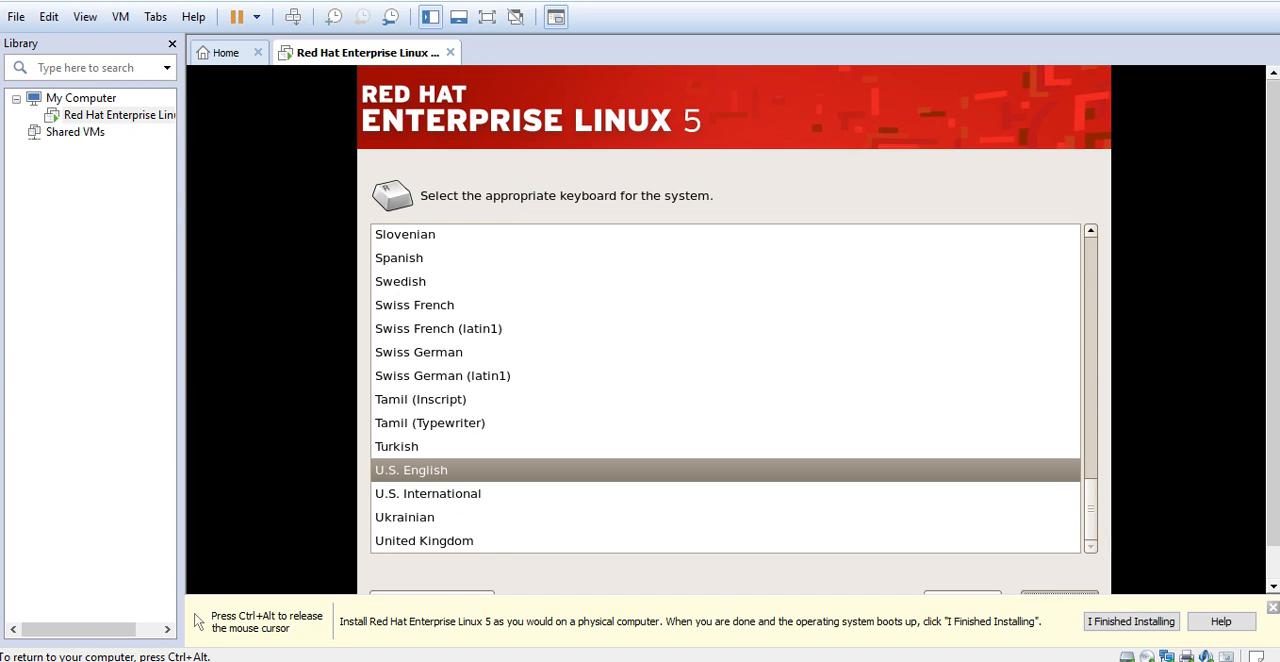
{"action": "left_click", "coordinate": [767, 377]}
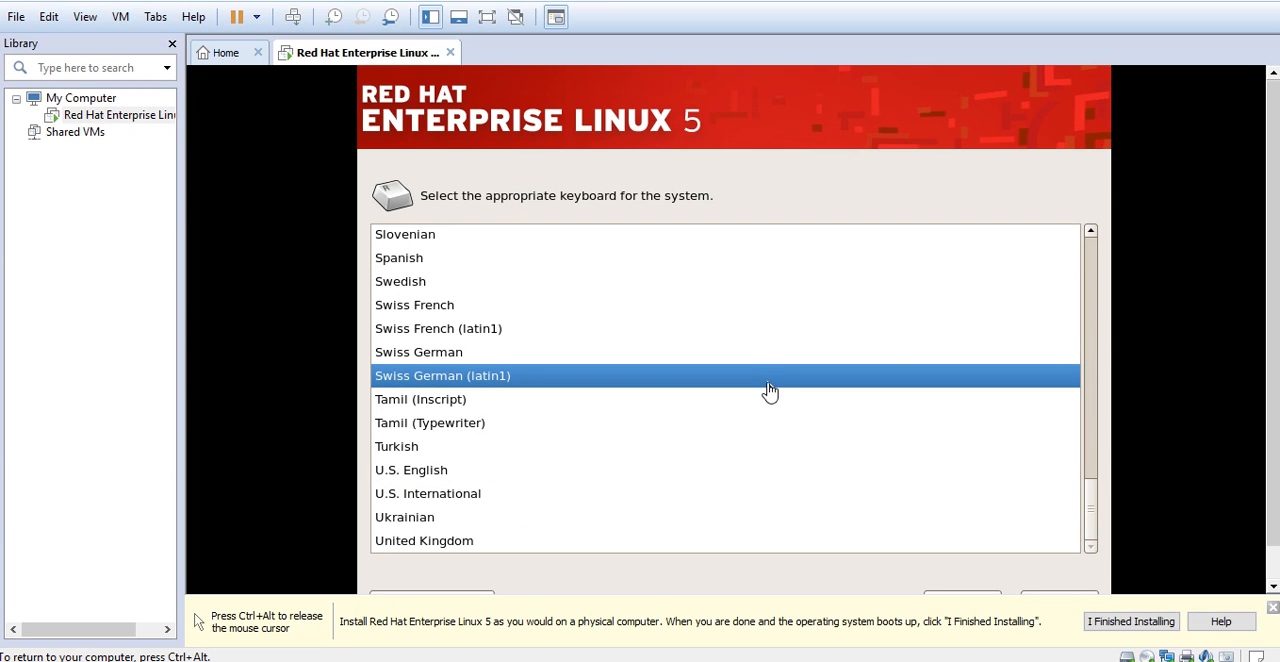
{"action": "key", "text": "ctrl+alt"}
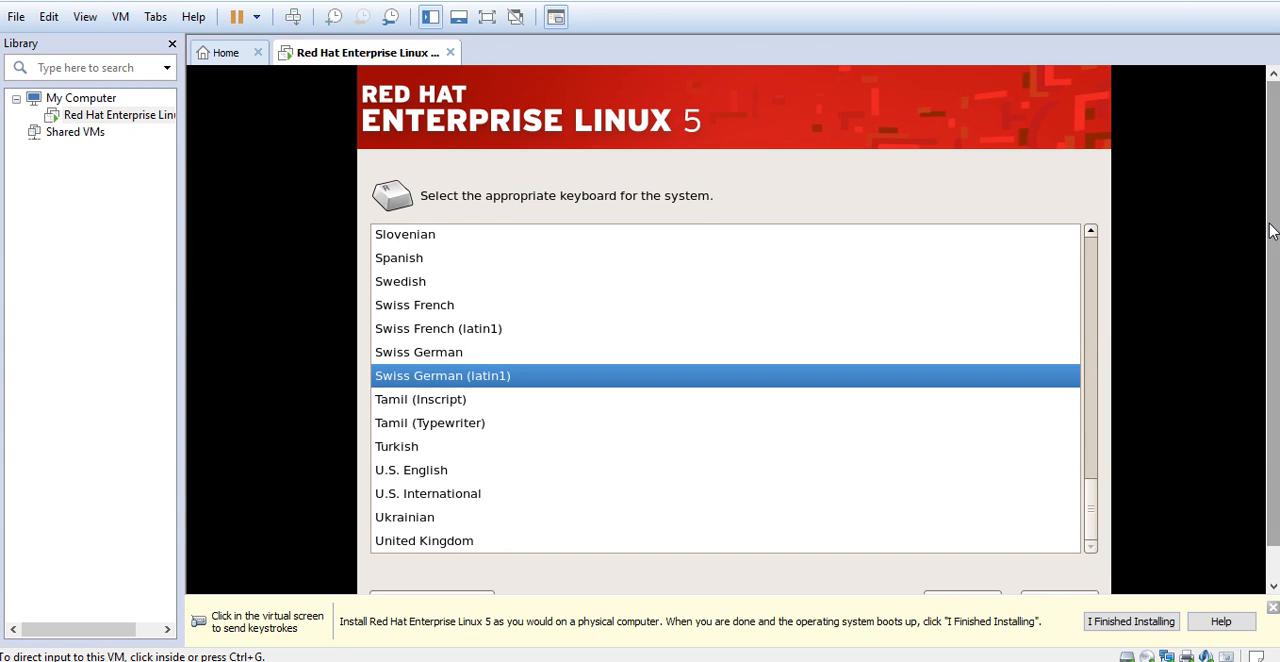
{"action": "scroll", "coordinate": [1272, 231], "scroll_direction": "down", "scroll_amount": 1}
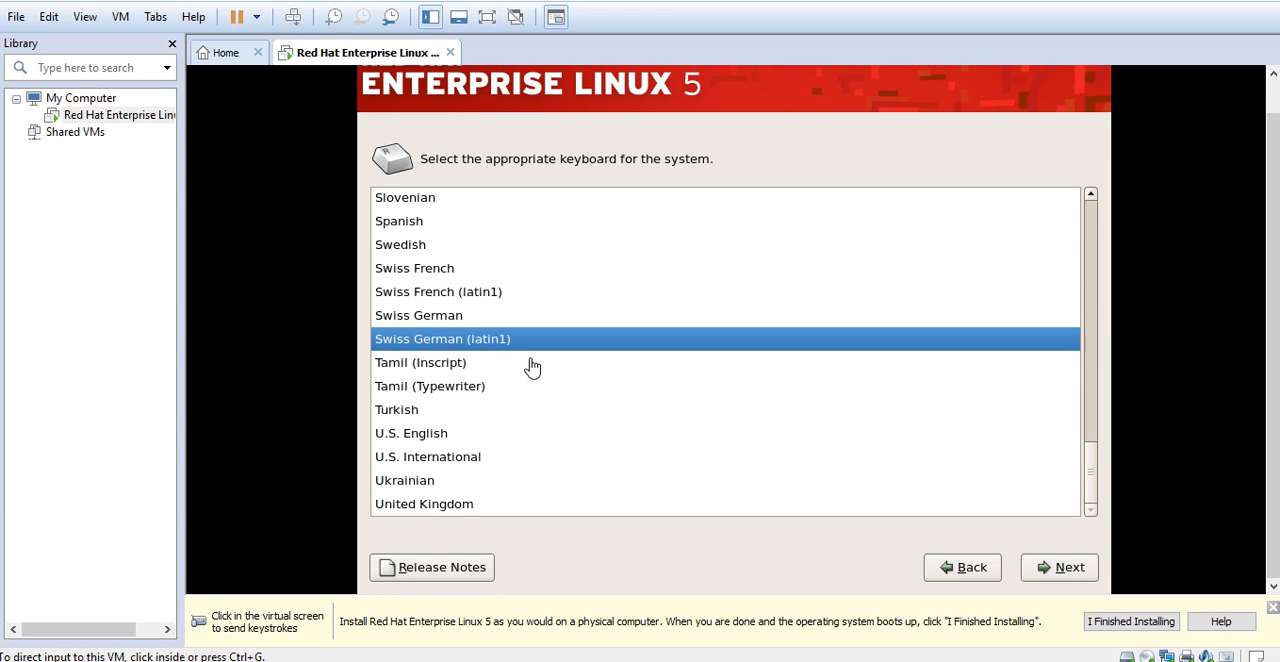
{"action": "left_click", "coordinate": [503, 443]}
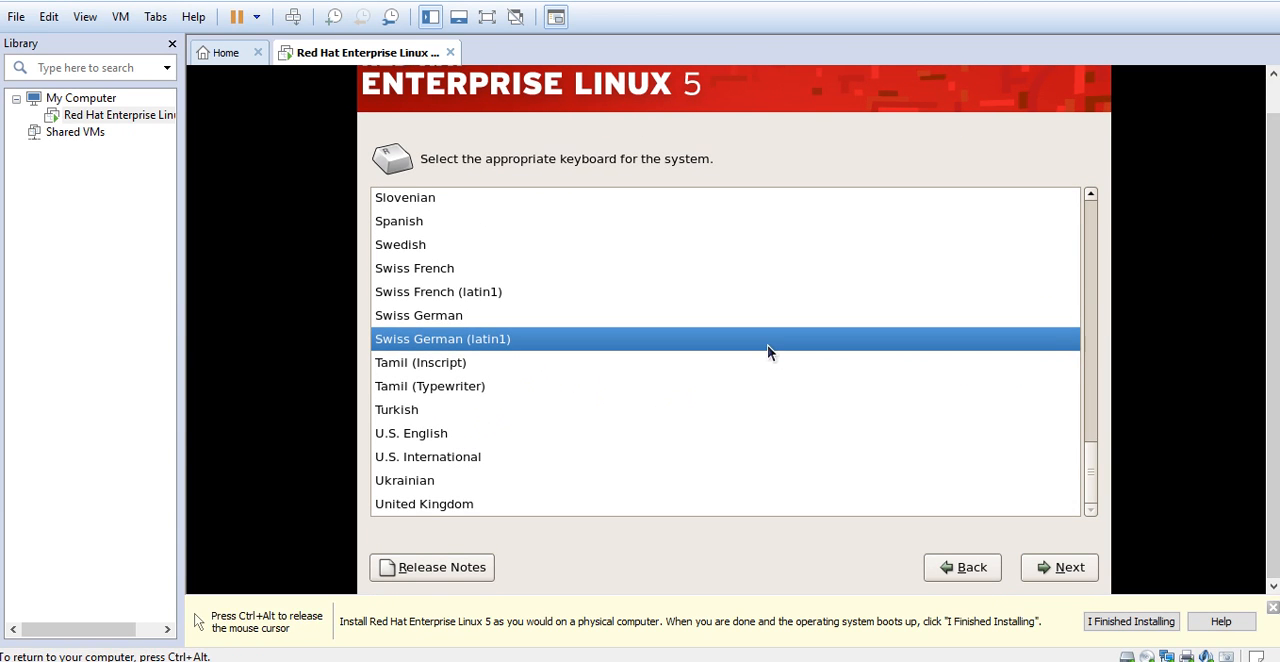
{"action": "left_click", "coordinate": [421, 438]}
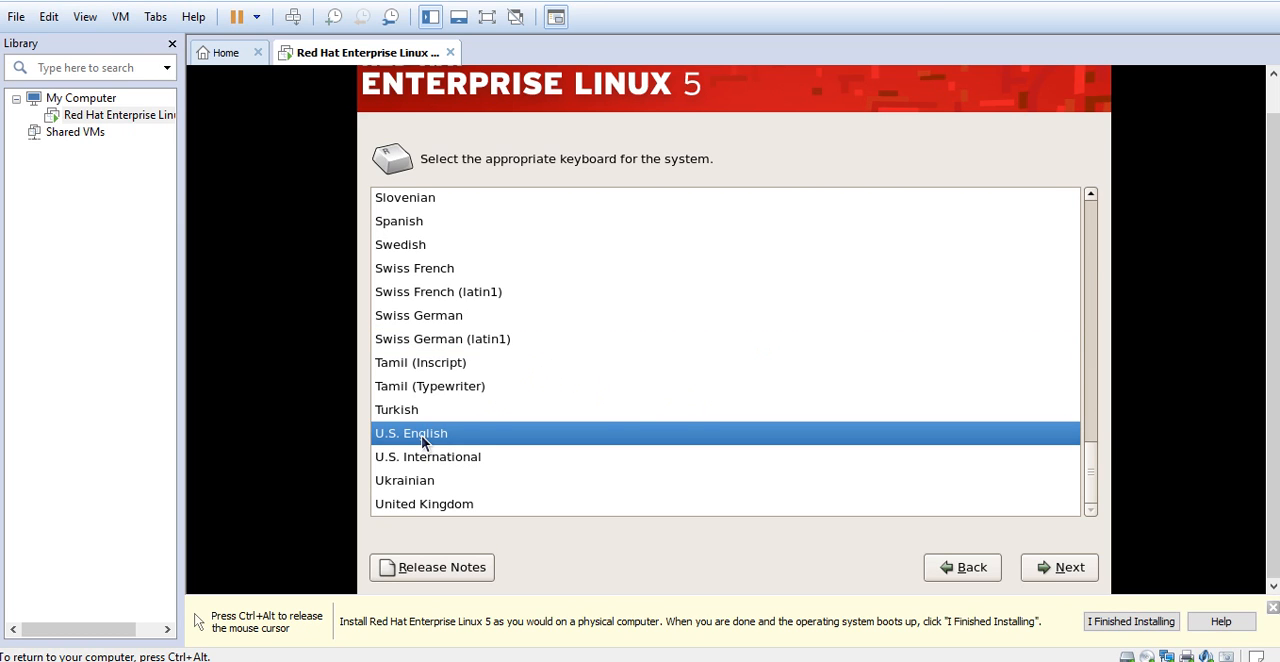
{"action": "left_click", "coordinate": [1040, 567]}
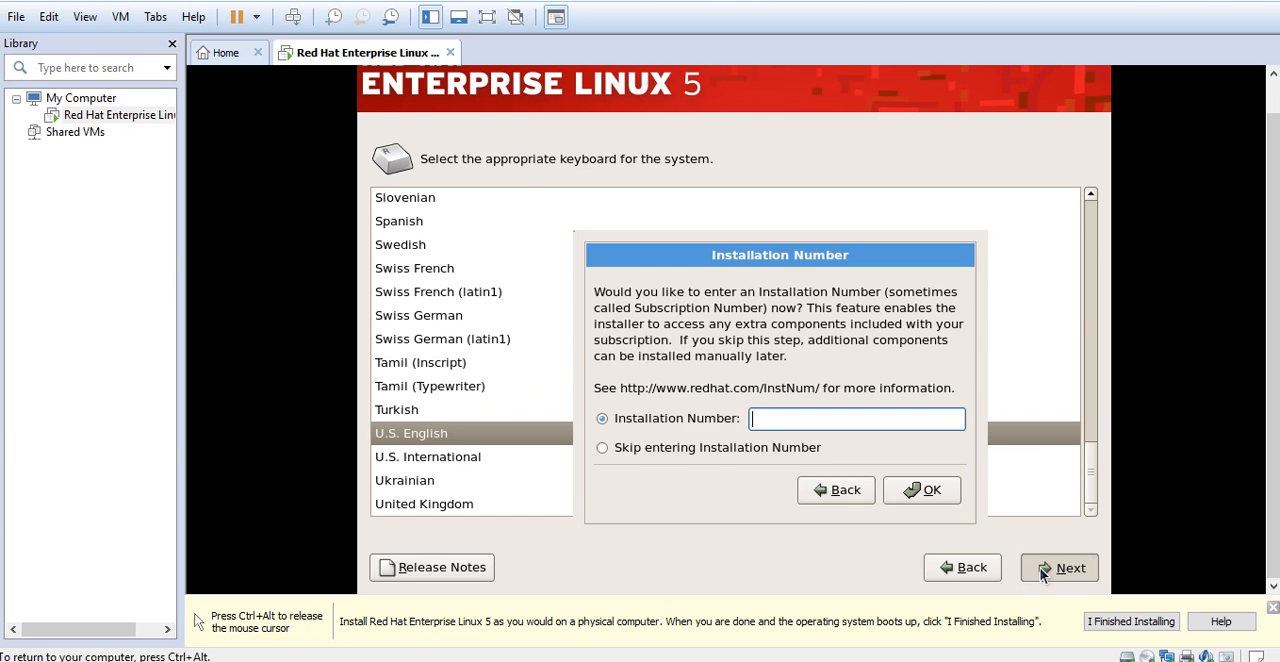
Skip entering the Installation Number and confirm skipping it
{"action": "left_click", "coordinate": [602, 447]}
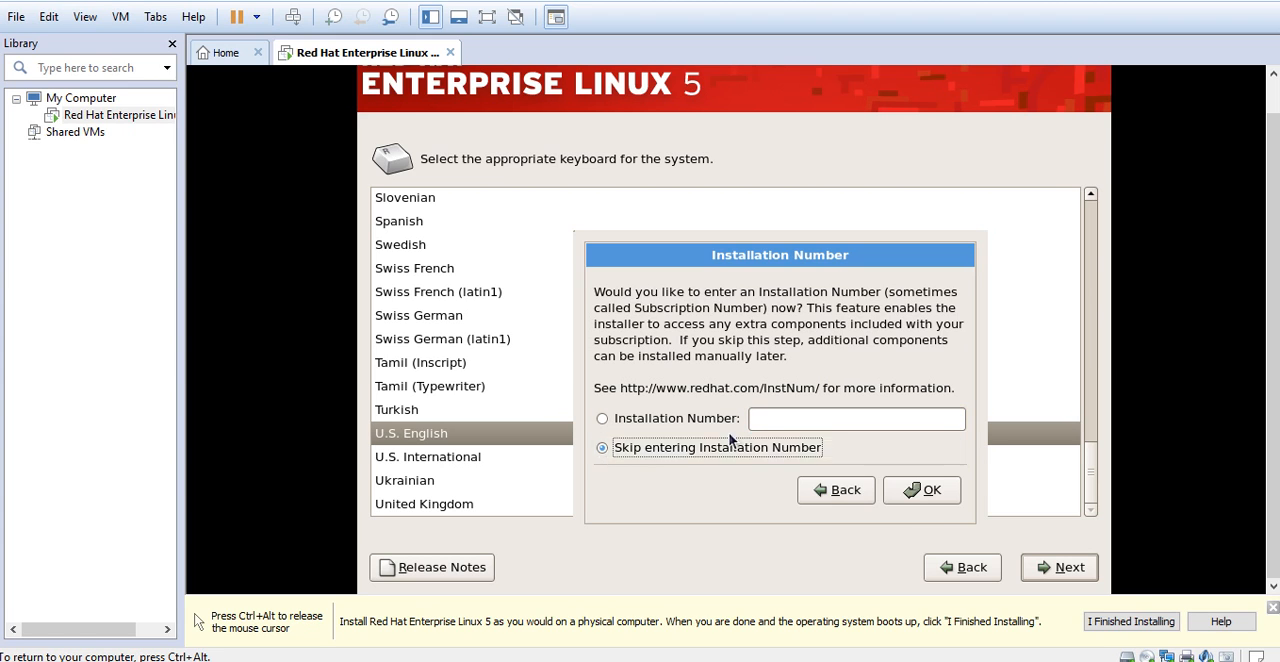
{"action": "left_click", "coordinate": [925, 490]}
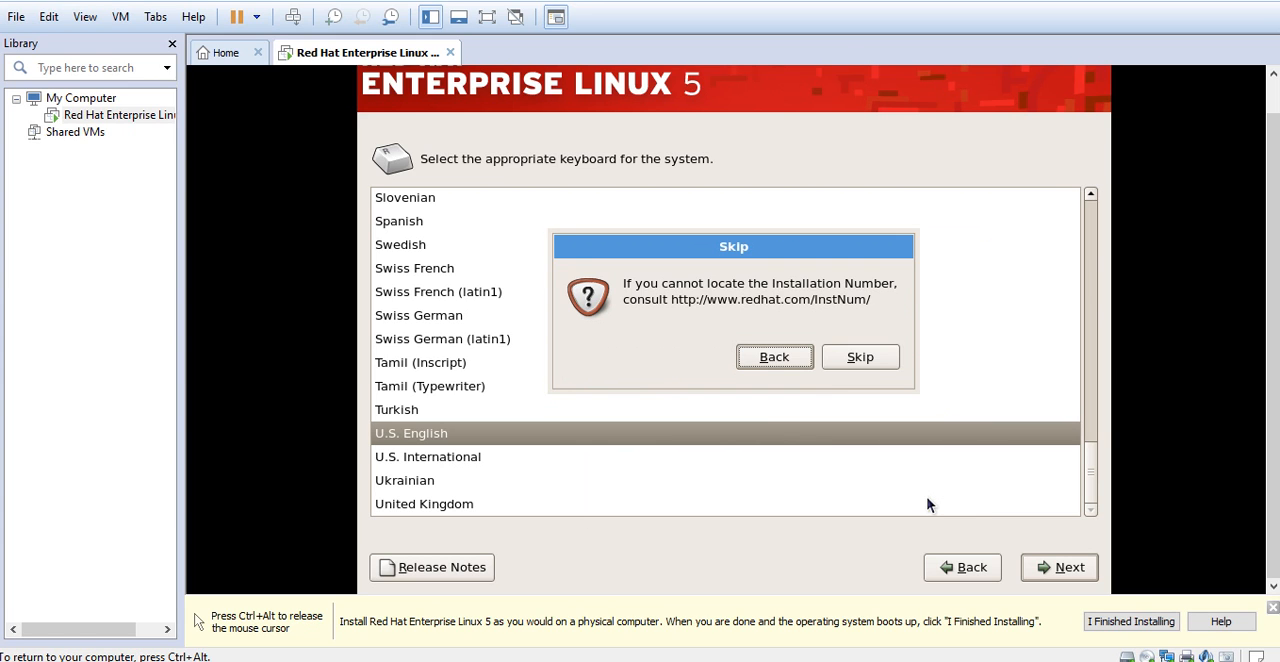
{"action": "left_click", "coordinate": [853, 360]}
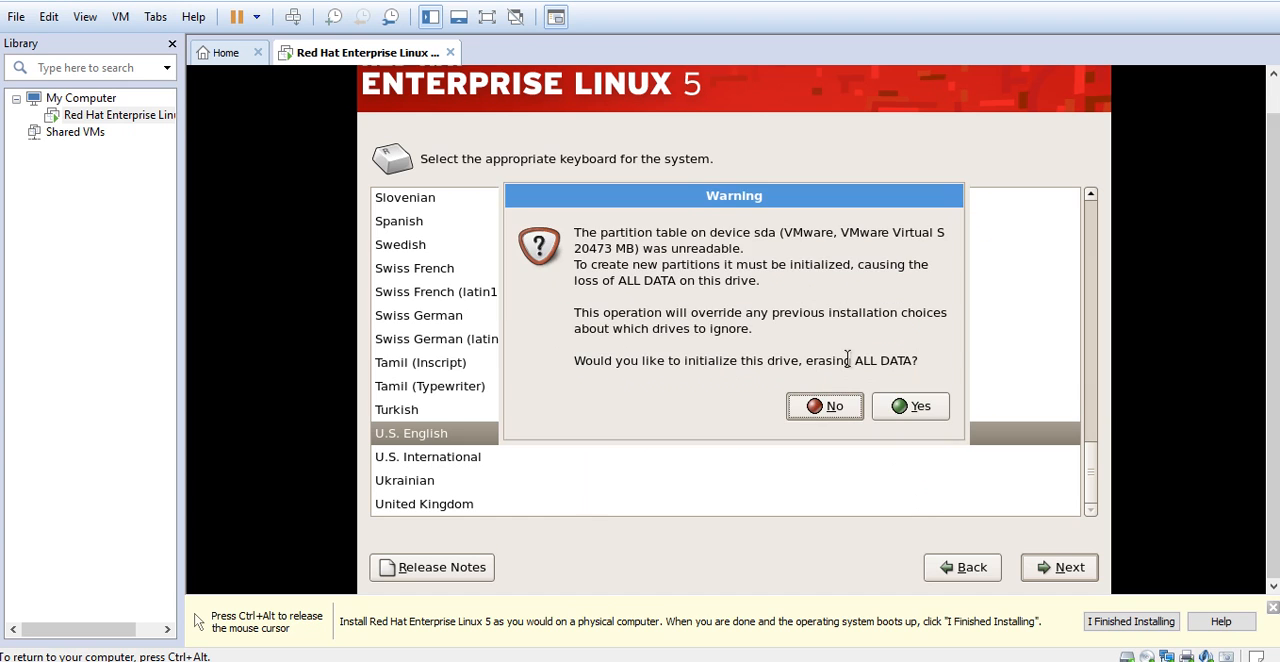
Initialize the sda drive and confirm partitioning it with "Remove linux partitions on selected drives and create default layout"
{"action": "left_click", "coordinate": [917, 406]}
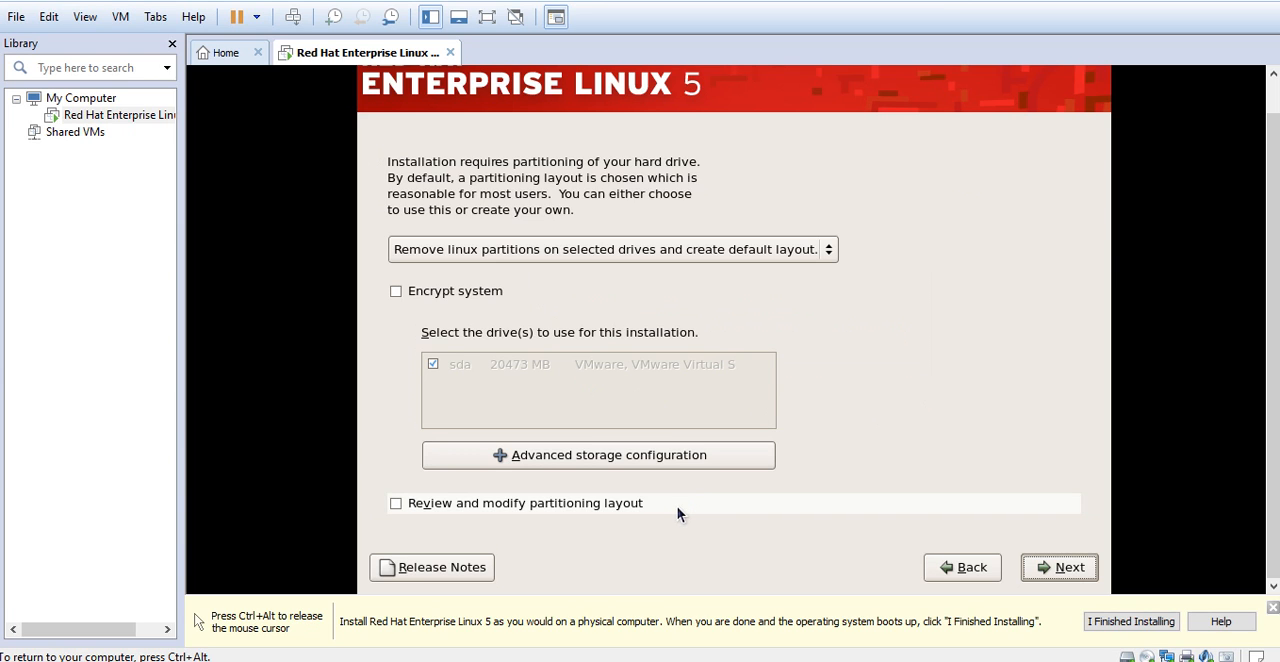
{"action": "left_click", "coordinate": [827, 250]}
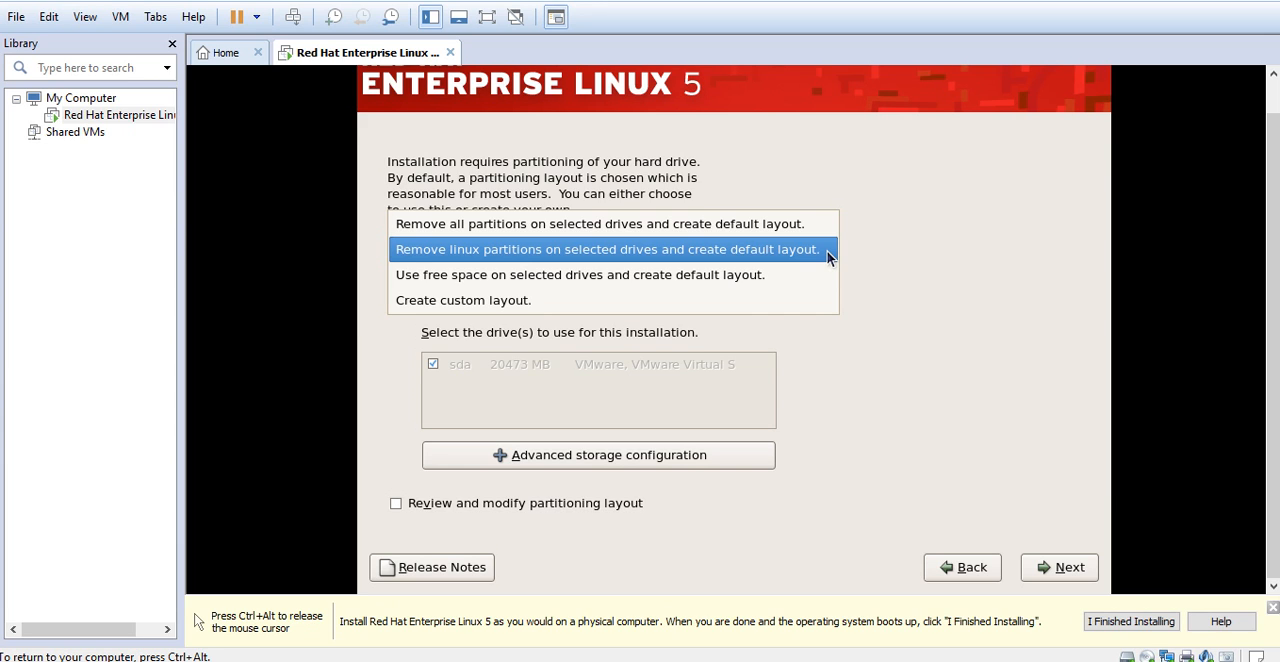
{"action": "left_click", "coordinate": [827, 250]}
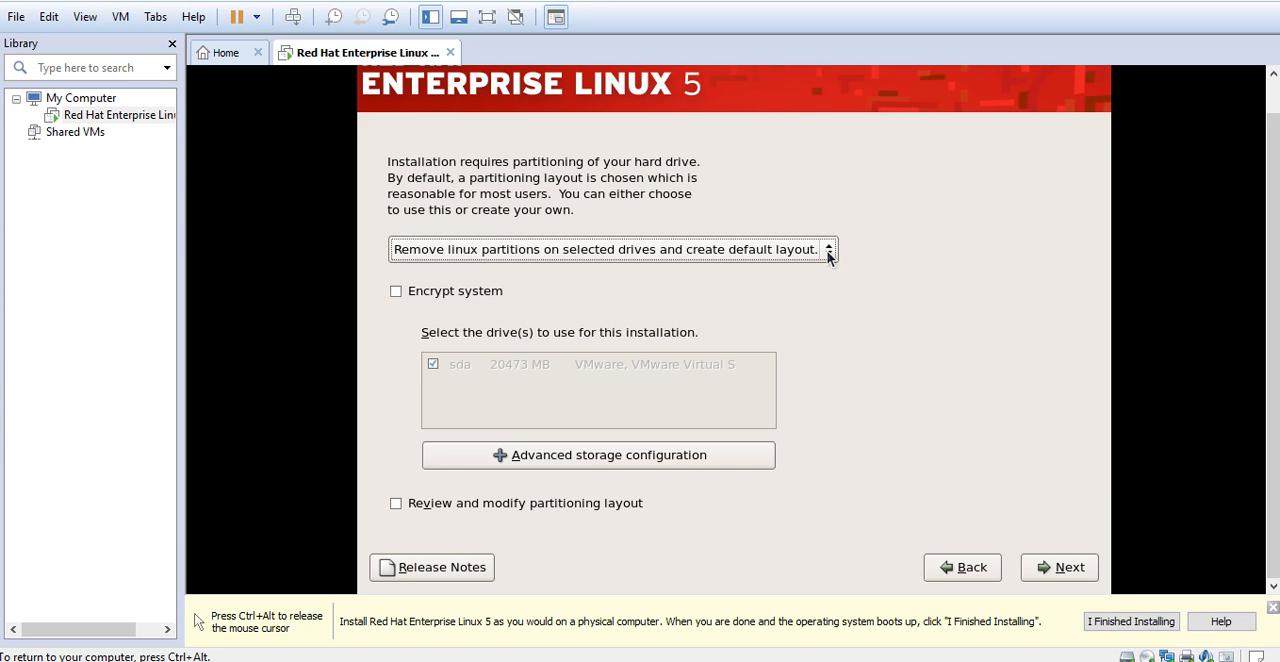
{"action": "left_click", "coordinate": [1045, 567]}
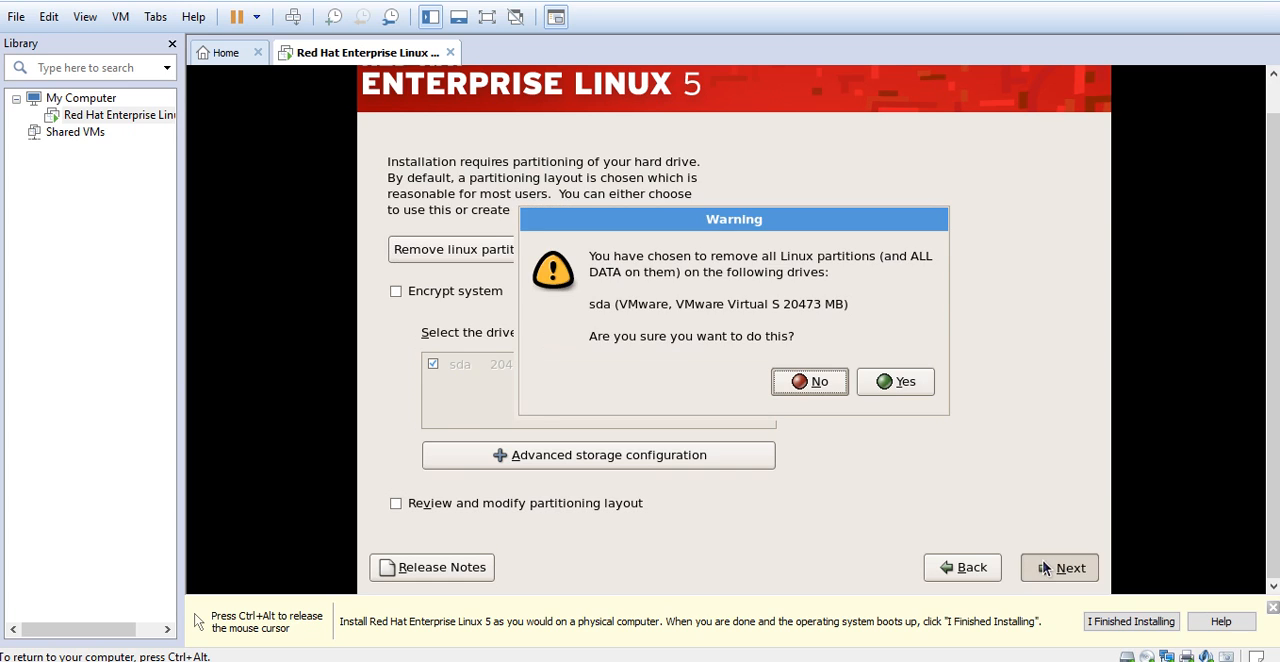
{"action": "left_click", "coordinate": [890, 381]}
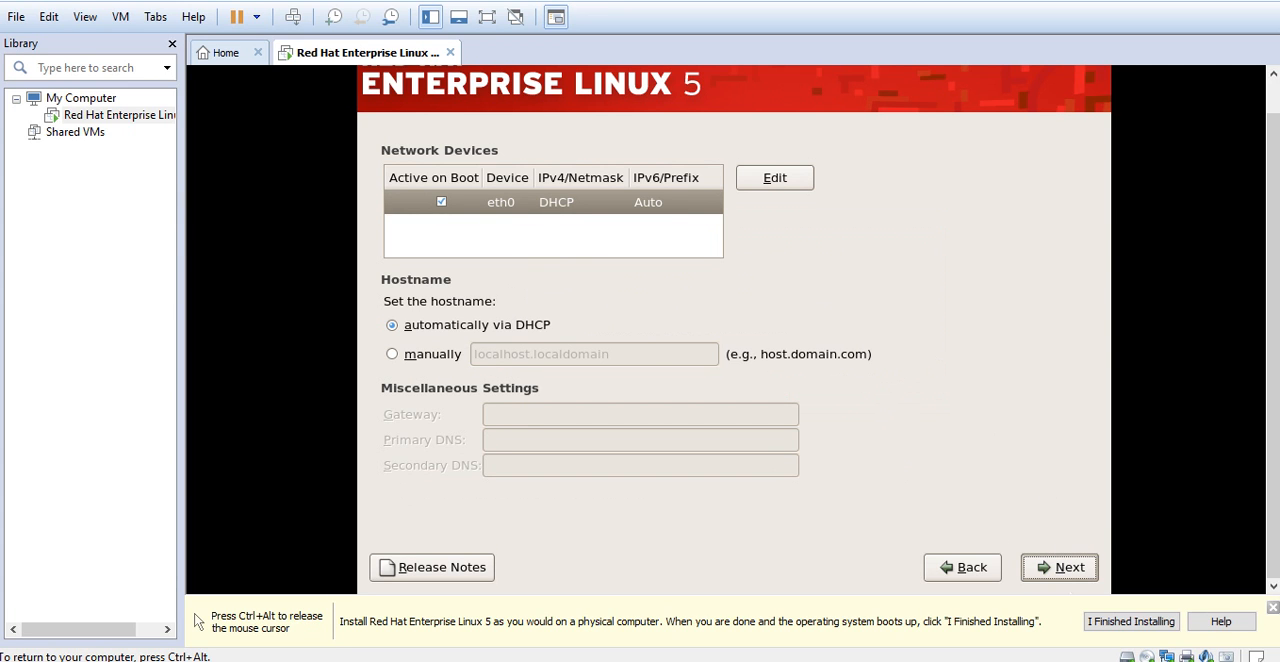
Accept the default DHCP network settings, and set the time zone to Asia/Kolkata with the system clock using UTC
{"action": "left_click", "coordinate": [1045, 566]}
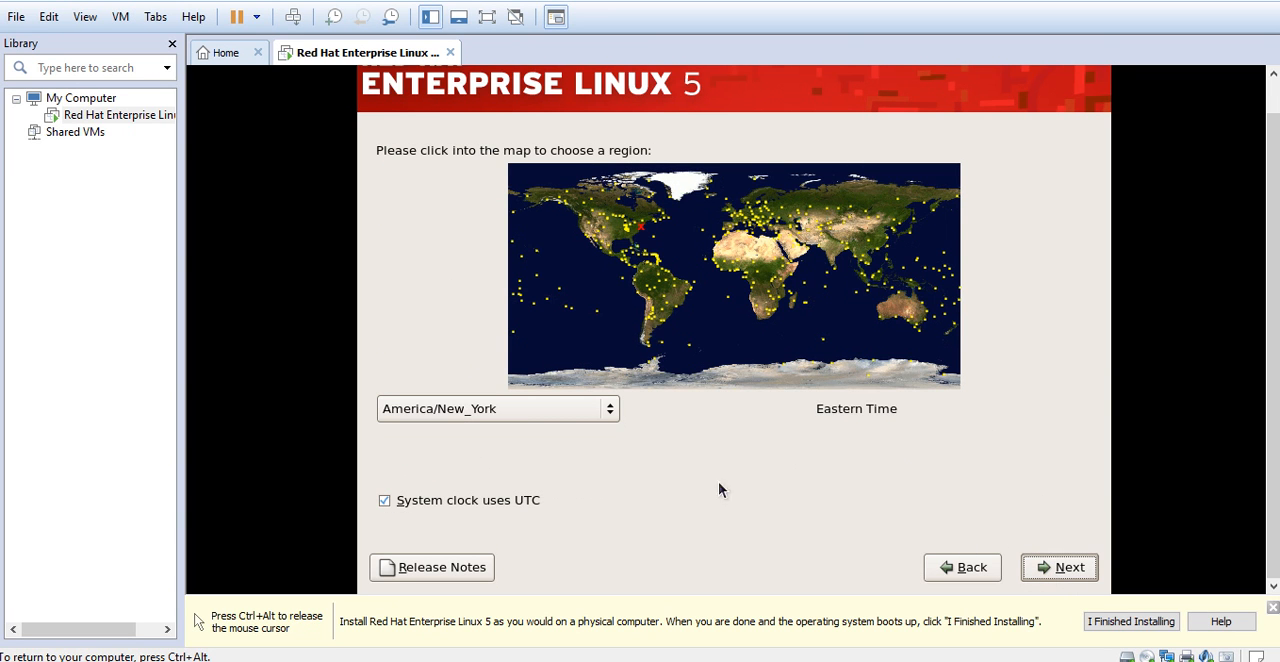
{"action": "left_click", "coordinate": [610, 410]}
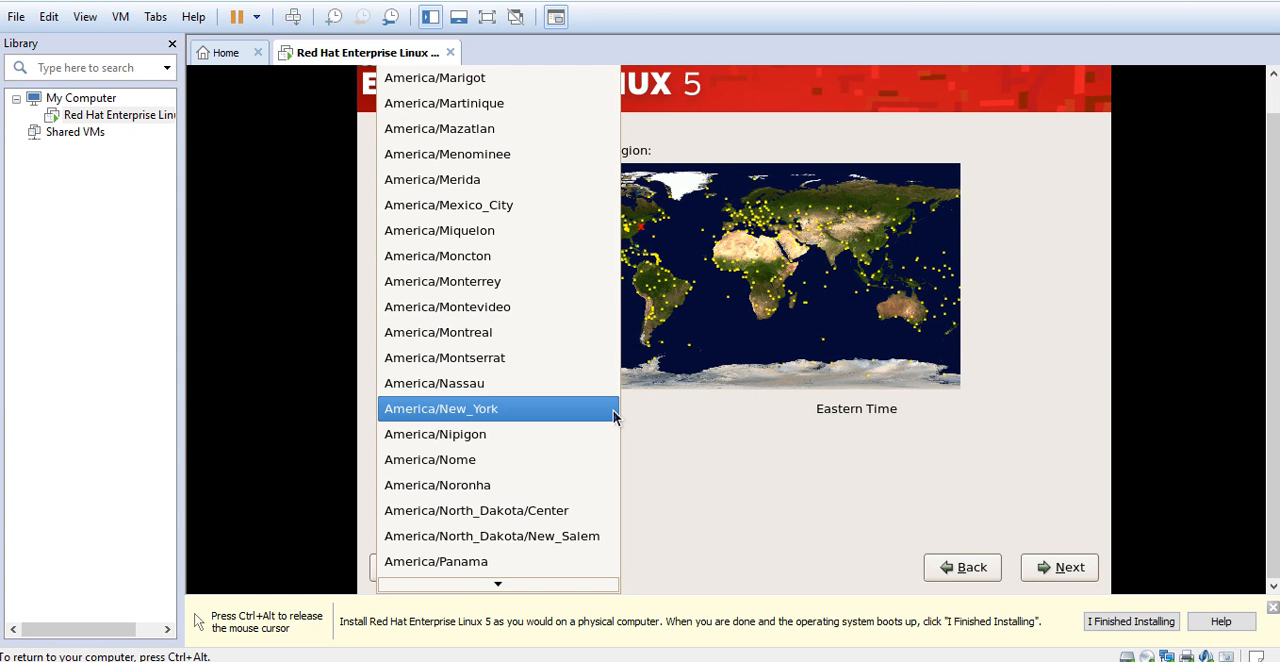
{"action": "key", "text": "Down"}
{"action": "key", "text": "Down"}
{"action": "key", "text": "Down"}
{"action": "key", "text": "Down"}
{"action": "key", "text": "Down"}
{"action": "key", "text": "Down"}
{"action": "key", "text": "Down"}
{"action": "key", "text": "Down"}
{"action": "key", "text": "Down"}
{"action": "key", "text": "Down"}
{"action": "key", "text": "Down"}
{"action": "key", "text": "Down"}
{"action": "key", "text": "Down"}
{"action": "key", "text": "Down"}
{"action": "key", "text": "Down"}
{"action": "key", "text": "Down"}
{"action": "key", "text": "Down"}
{"action": "key", "text": "Down"}
{"action": "key", "text": "Down"}
{"action": "key", "text": "Down"}
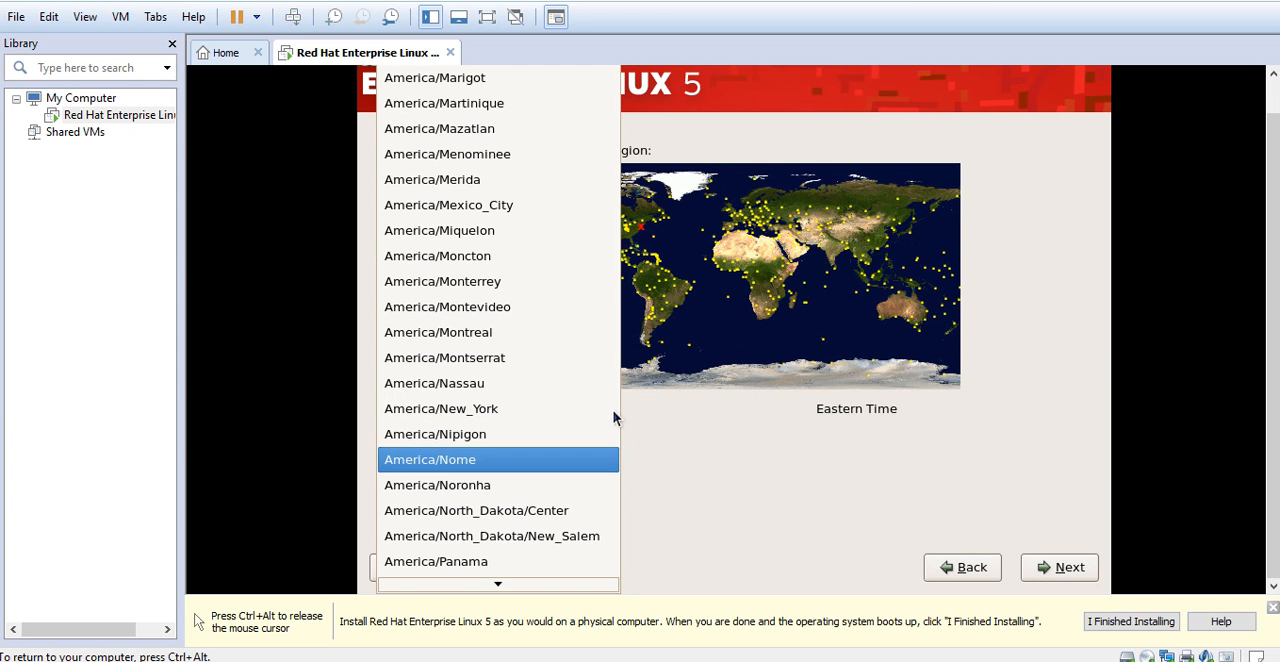
{"action": "key", "text": "Down"}
{"action": "key", "text": "Down"}
{"action": "key", "text": "Down"}
{"action": "key", "text": "Down"}
{"action": "key", "text": "Down"}
{"action": "key", "text": "Down"}
{"action": "key", "text": "Down"}
{"action": "key", "text": "Down"}
{"action": "key", "text": "Down"}
{"action": "key", "text": "Down"}
{"action": "key", "text": "Down"}
{"action": "key", "text": "Down"}
{"action": "key", "text": "Down"}
{"action": "key", "text": "Down"}
{"action": "key", "text": "Down"}
{"action": "key", "text": "Down"}
{"action": "key", "text": "Down"}
{"action": "key", "text": "Down"}
{"action": "key", "text": "Down"}
{"action": "key", "text": "Down"}
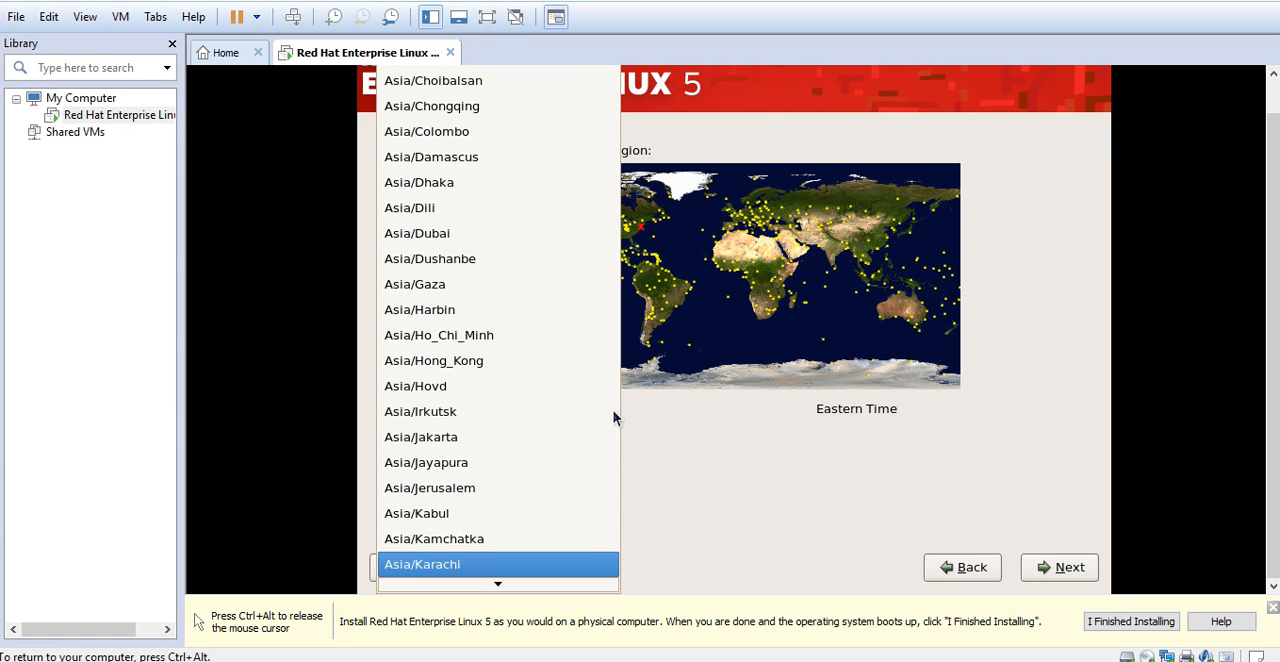
{"action": "key", "text": "Up"}
{"action": "key", "text": "Up"}
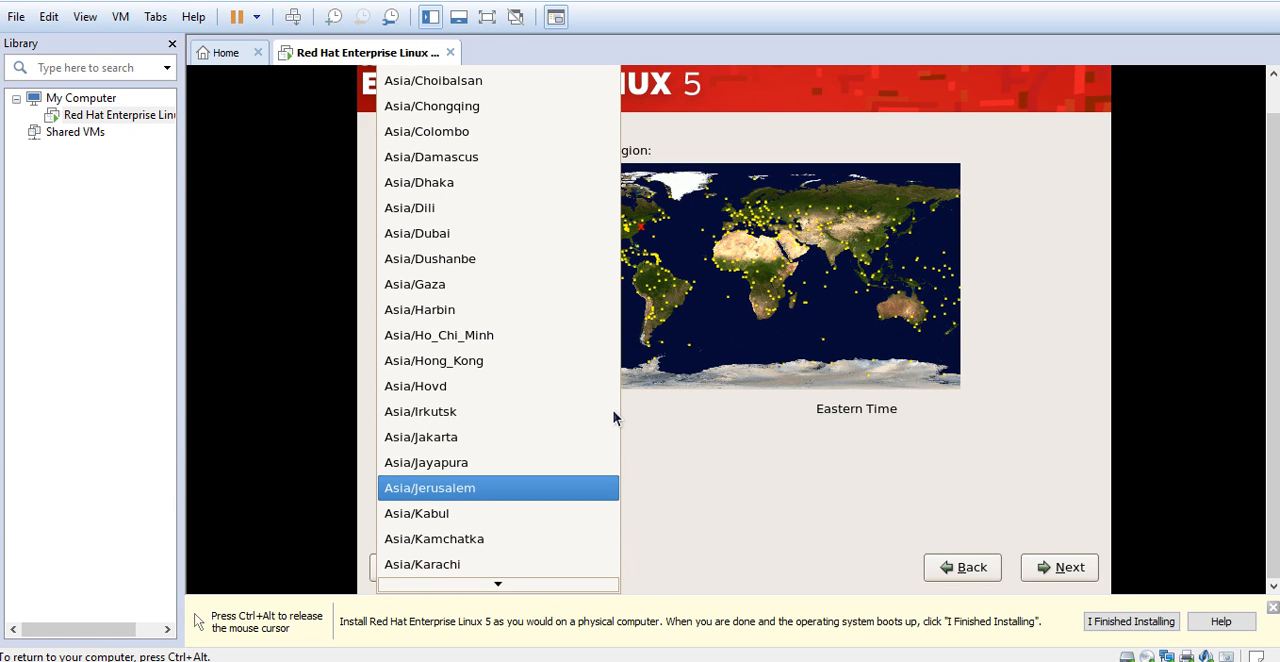
{"action": "key", "text": "Down"}
{"action": "key", "text": "Down"}
{"action": "key", "text": "Down"}
{"action": "key", "text": "Down"}
{"action": "key", "text": "Down"}
{"action": "key", "text": "Down"}
{"action": "key", "text": "Down"}
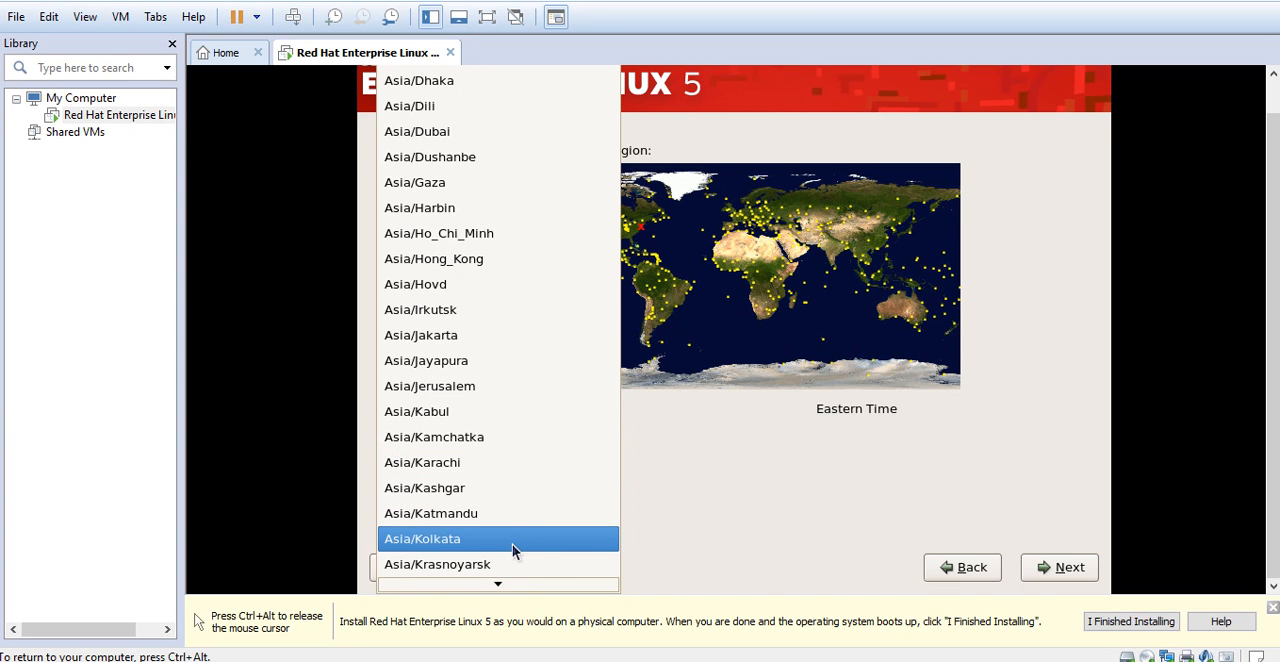
{"action": "left_click", "coordinate": [512, 544]}
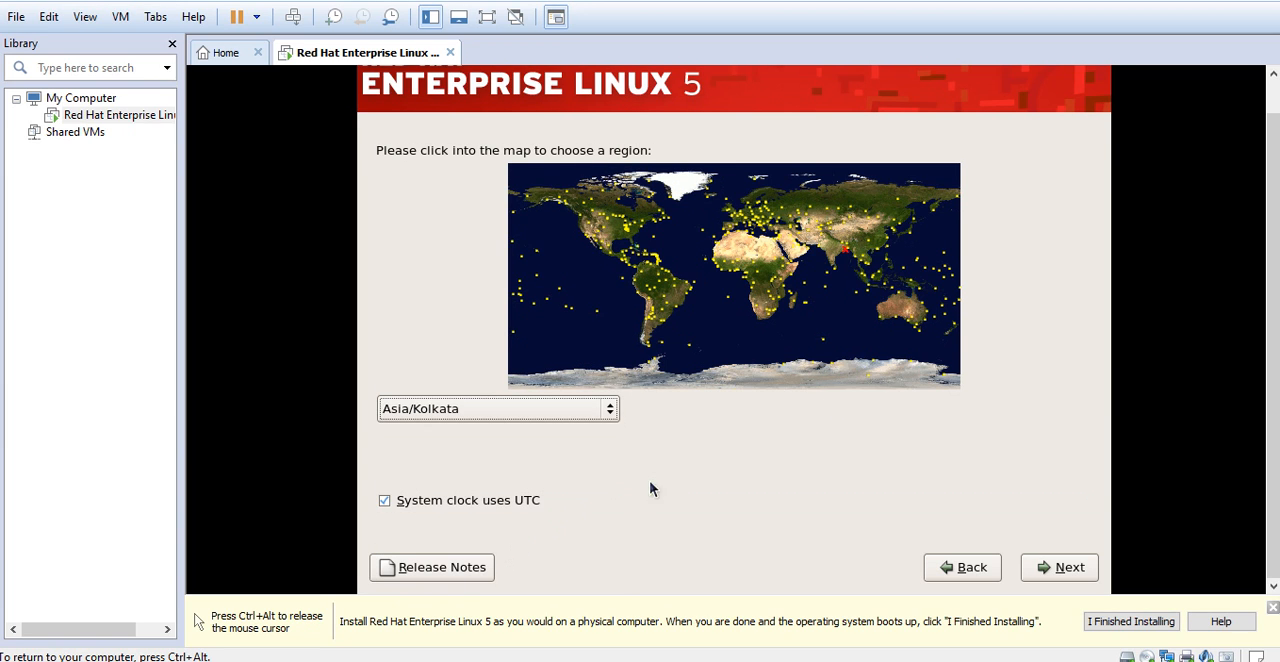
{"action": "left_click", "coordinate": [1044, 575]}
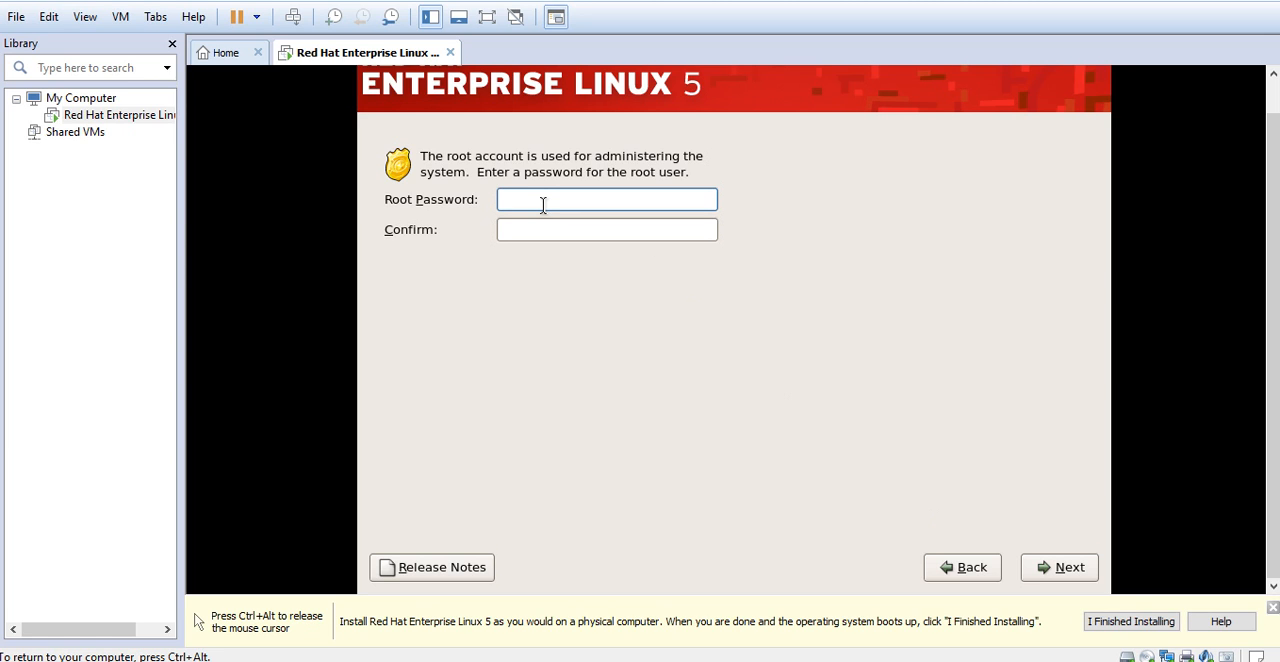
Enter and confirm the root password, and continue to the software selection
{"action": "type", "text": "1234567"}
{"action": "key", "text": "Tab"}
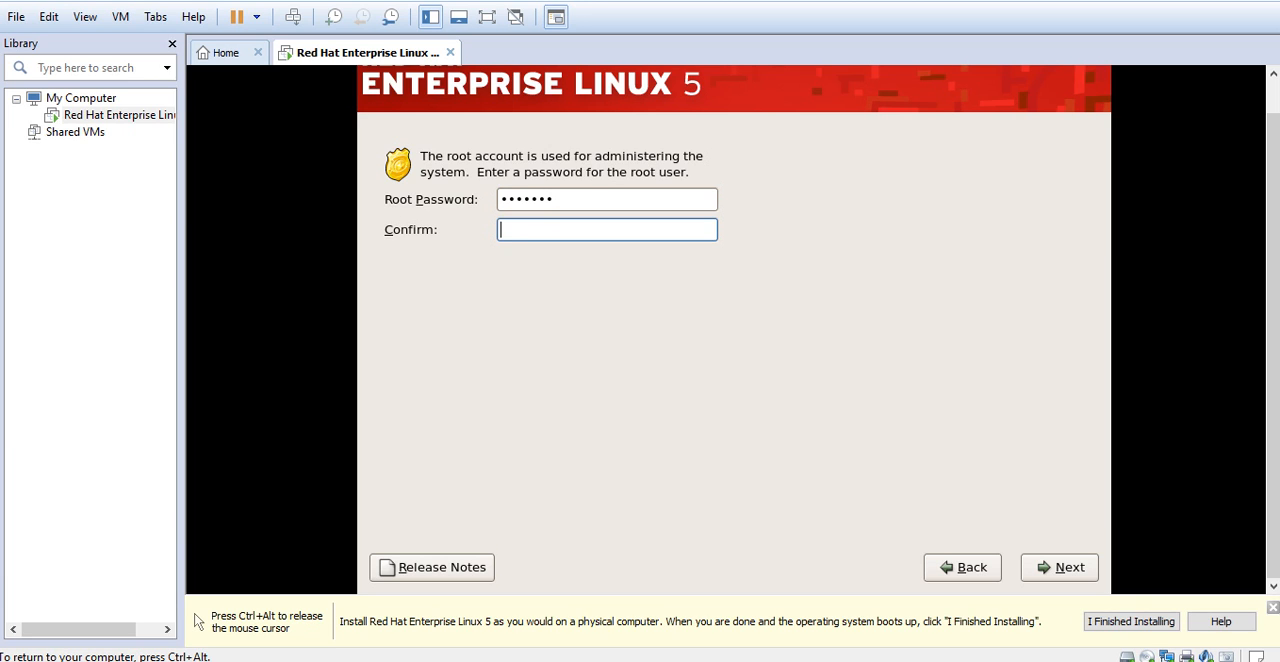
{"action": "type", "text": "123"}
{"action": "key", "text": "BackSpace"}
{"action": "key", "text": "BackSpace"}
{"action": "key", "text": "BackSpace"}
{"action": "type", "text": "1234567"}
{"action": "left_click", "coordinate": [1052, 566]}
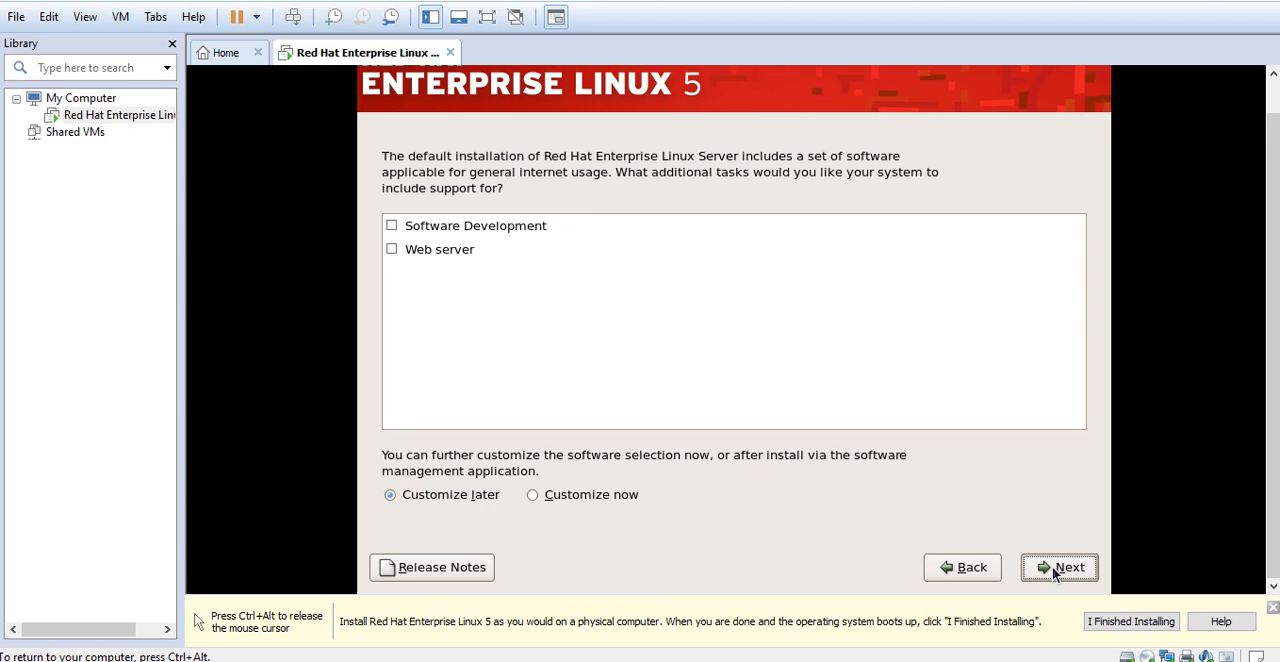
Keep the default software selection with Customize later and begin installing Red Hat Enterprise Linux Server
{"action": "left_click", "coordinate": [1049, 569]}
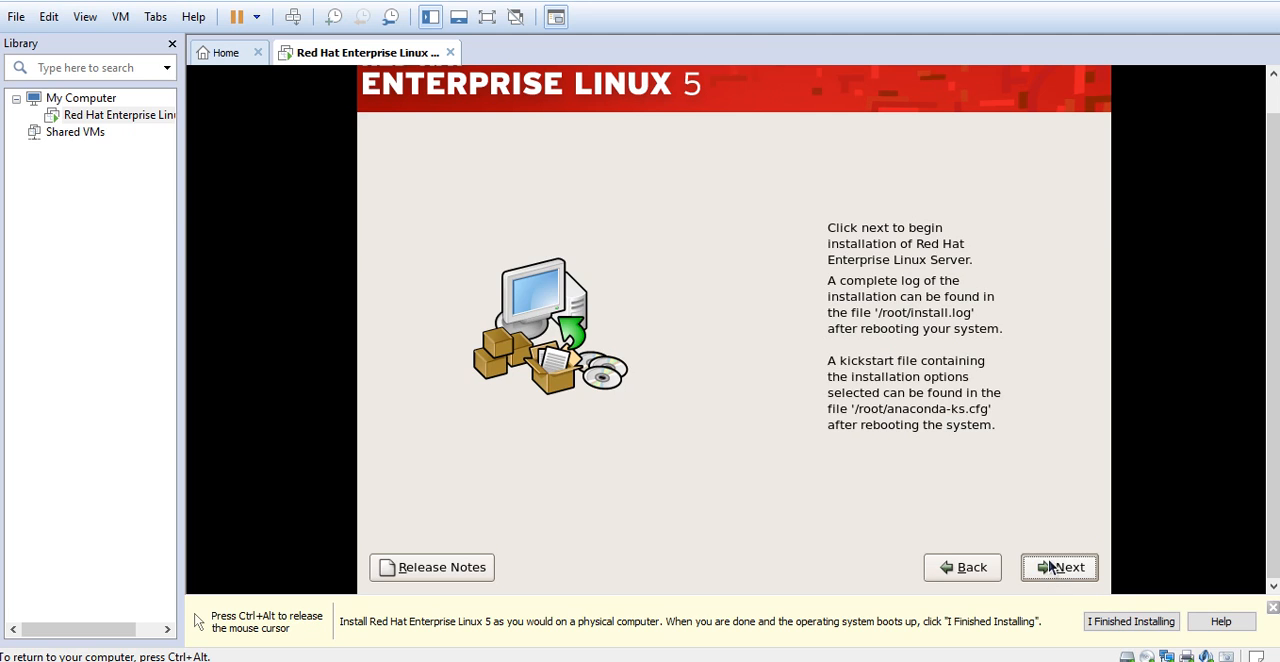
{"action": "left_click", "coordinate": [1050, 567]}
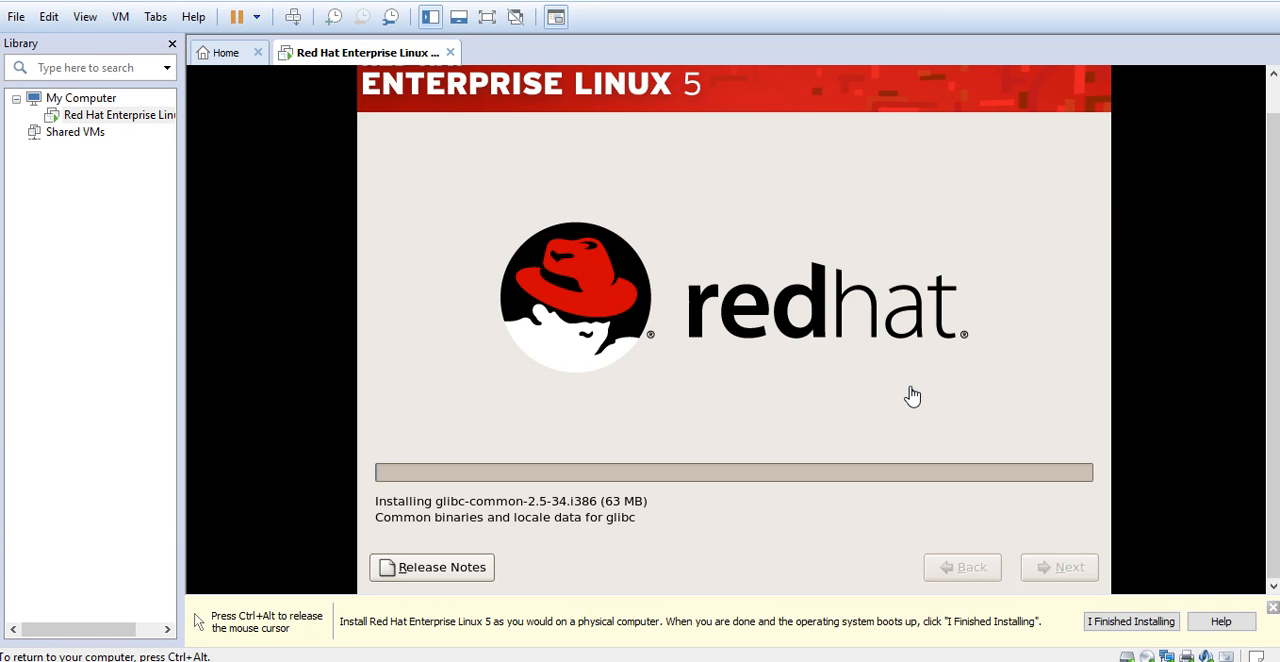
{"action": "key", "text": "ctrl+alt"}
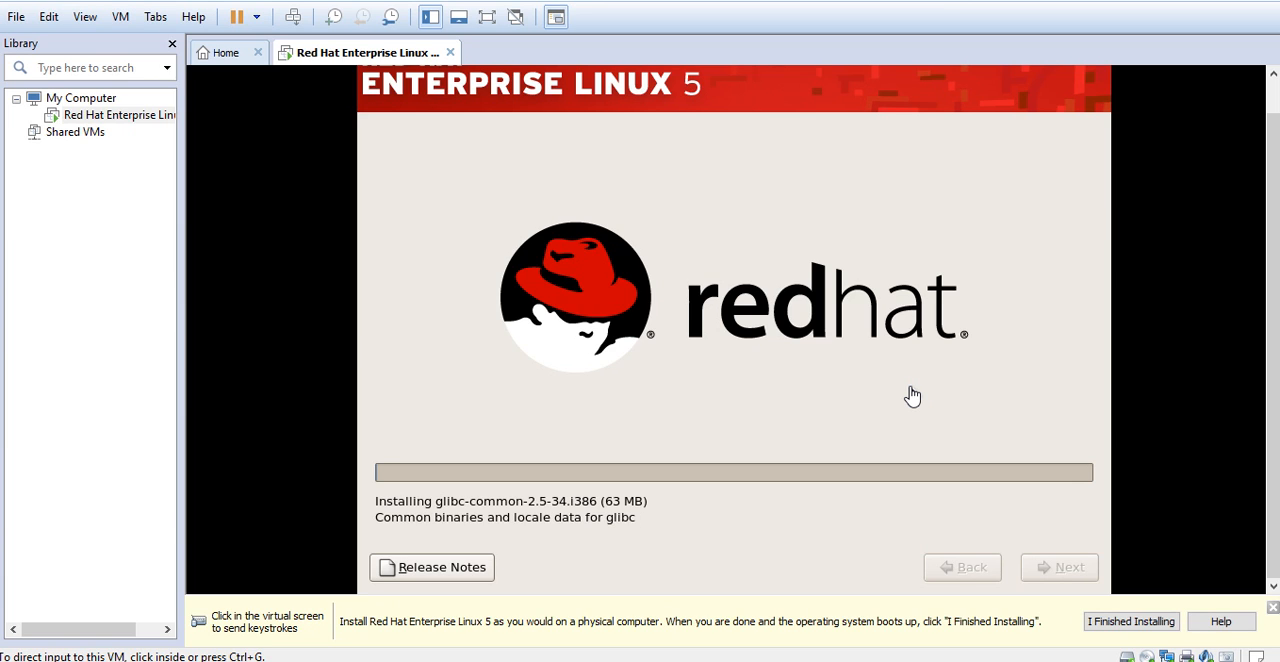
{"action": "left_click", "coordinate": [912, 396]}
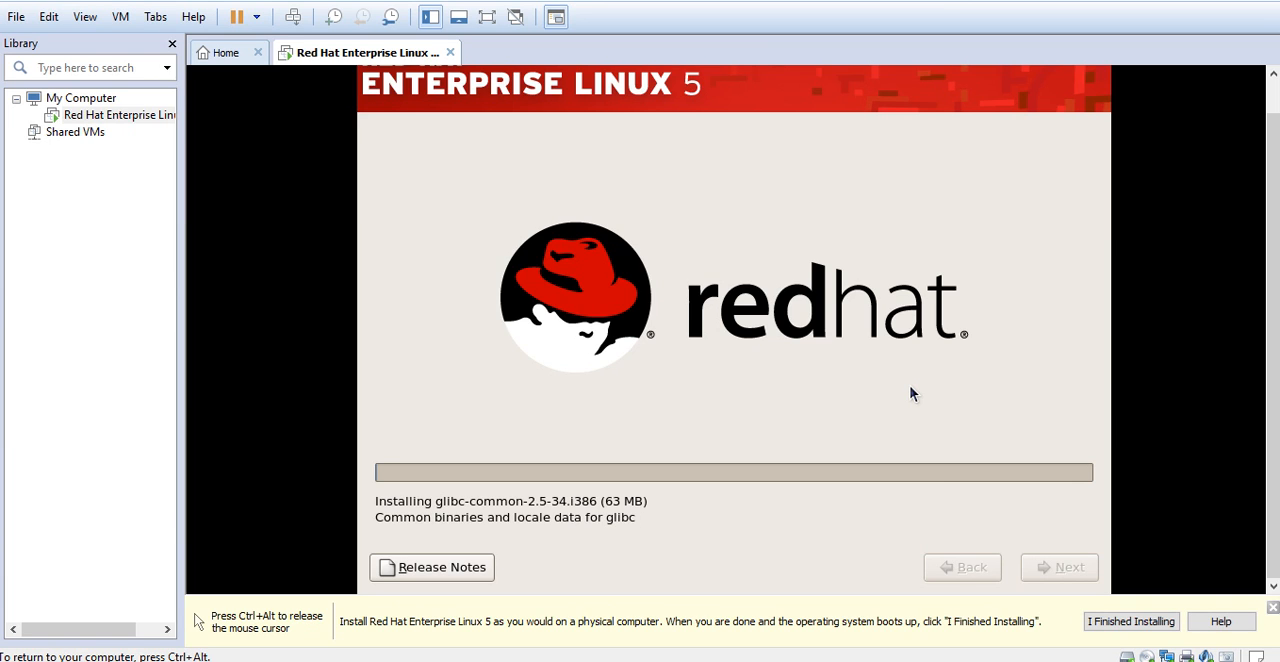
{"action": "key", "text": "ctrl+alt"}
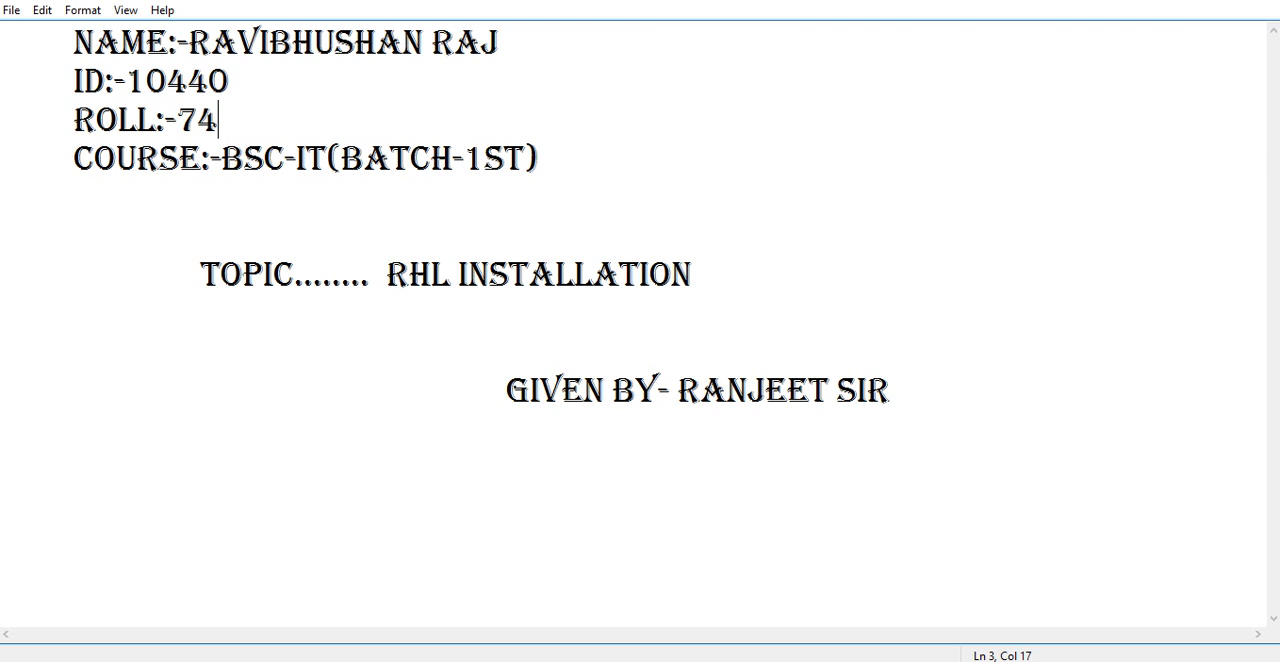
Switch back to VMware Workstation and reboot the virtual machine from the completed installation
{"action": "key", "text": "alt+Tab"}
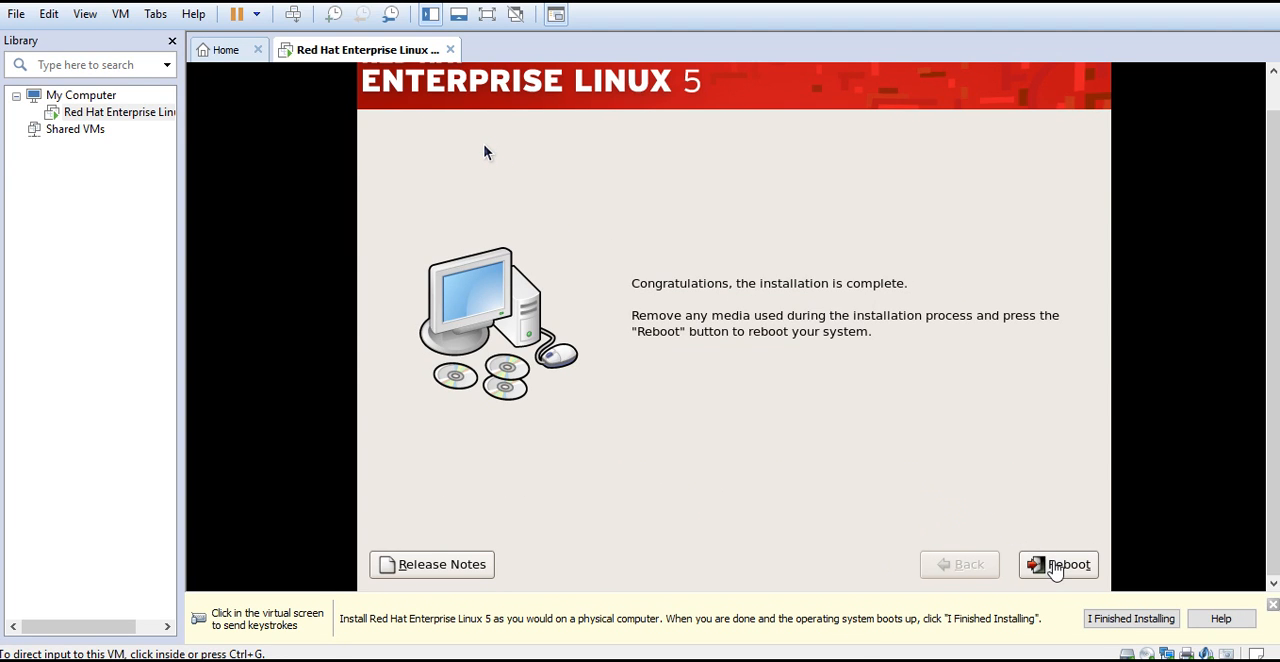
{"action": "left_click", "coordinate": [484, 152]}
{"action": "left_click", "coordinate": [1062, 566]}
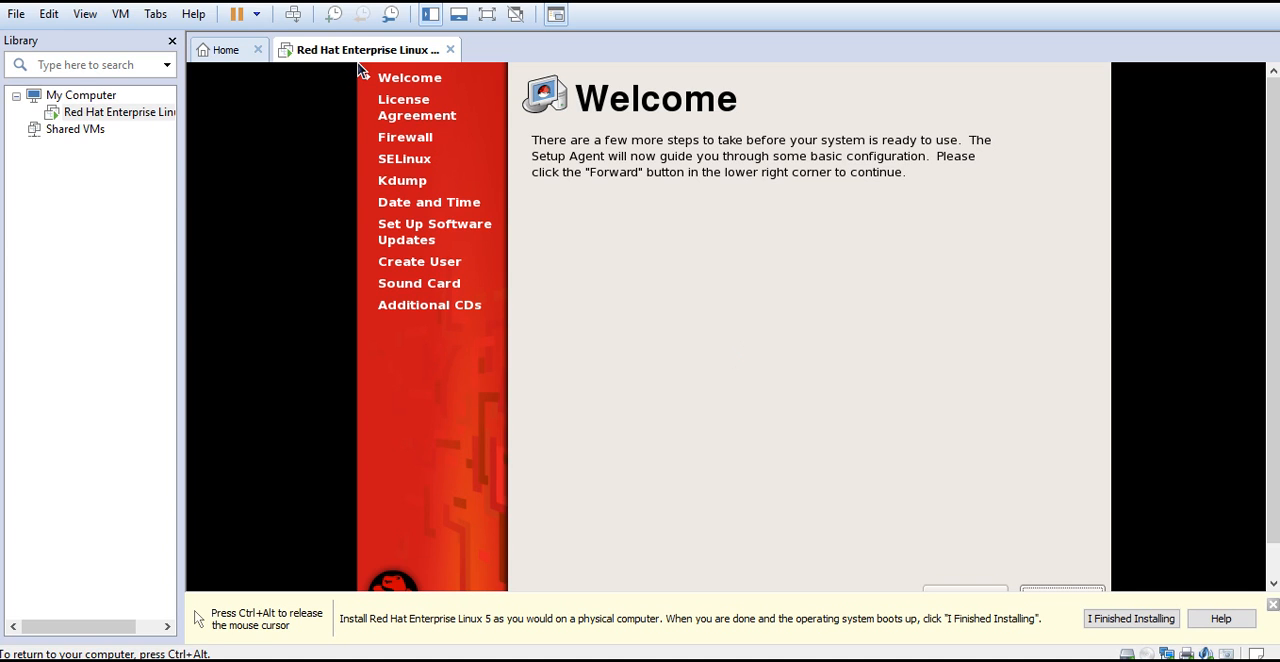
Proceed past the Setup Agent's Welcome page and agree to the License Agreement
{"action": "key", "text": "ctrl+alt"}
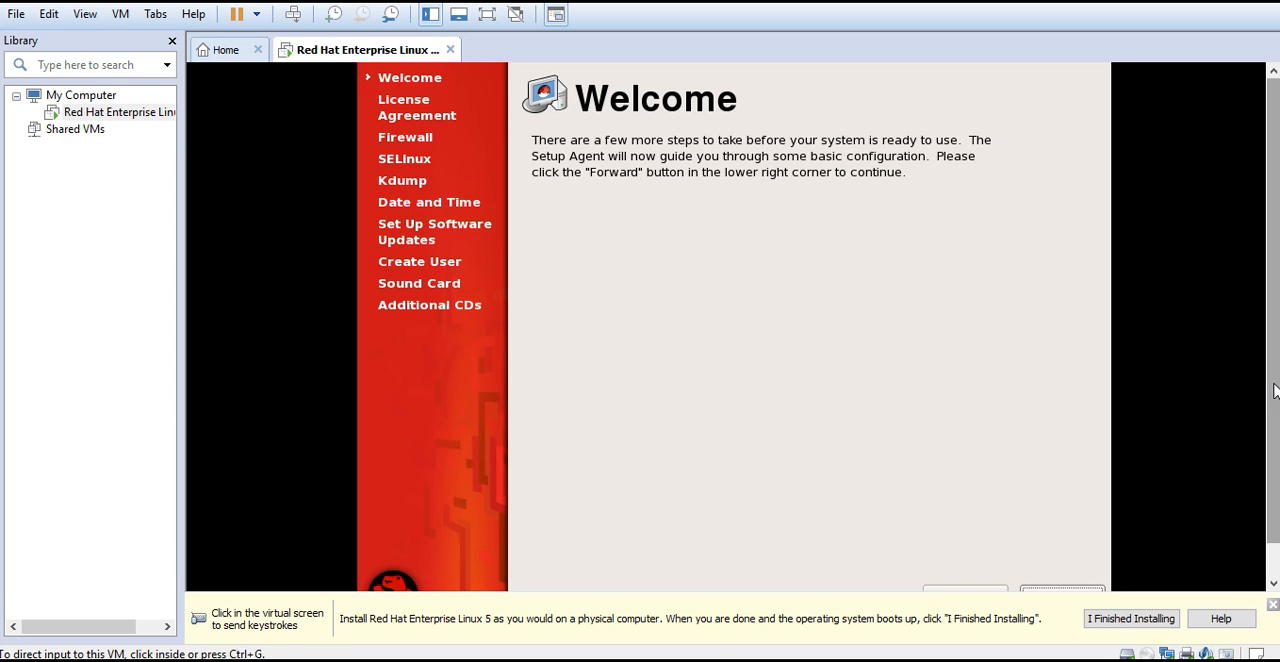
{"action": "left_click_drag", "start_coordinate": [1275, 392], "coordinate": [1277, 422]}
{"action": "left_click", "coordinate": [903, 459]}
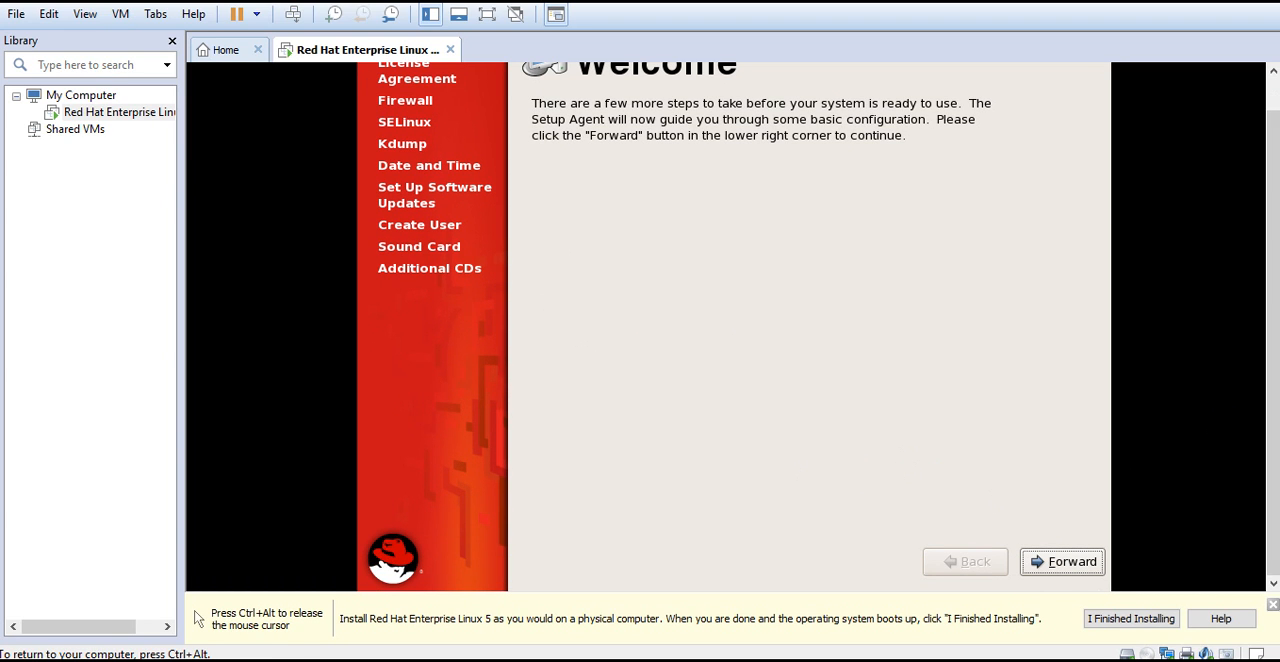
{"action": "left_click", "coordinate": [1063, 564]}
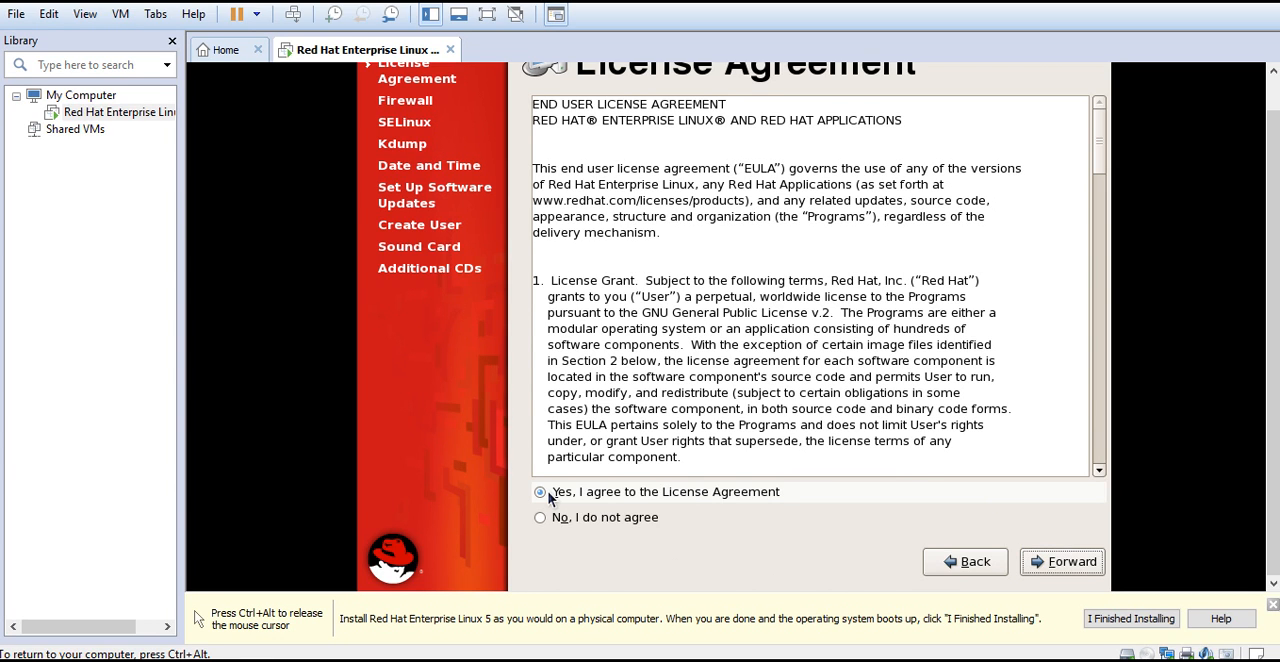
{"action": "left_click", "coordinate": [1064, 566]}
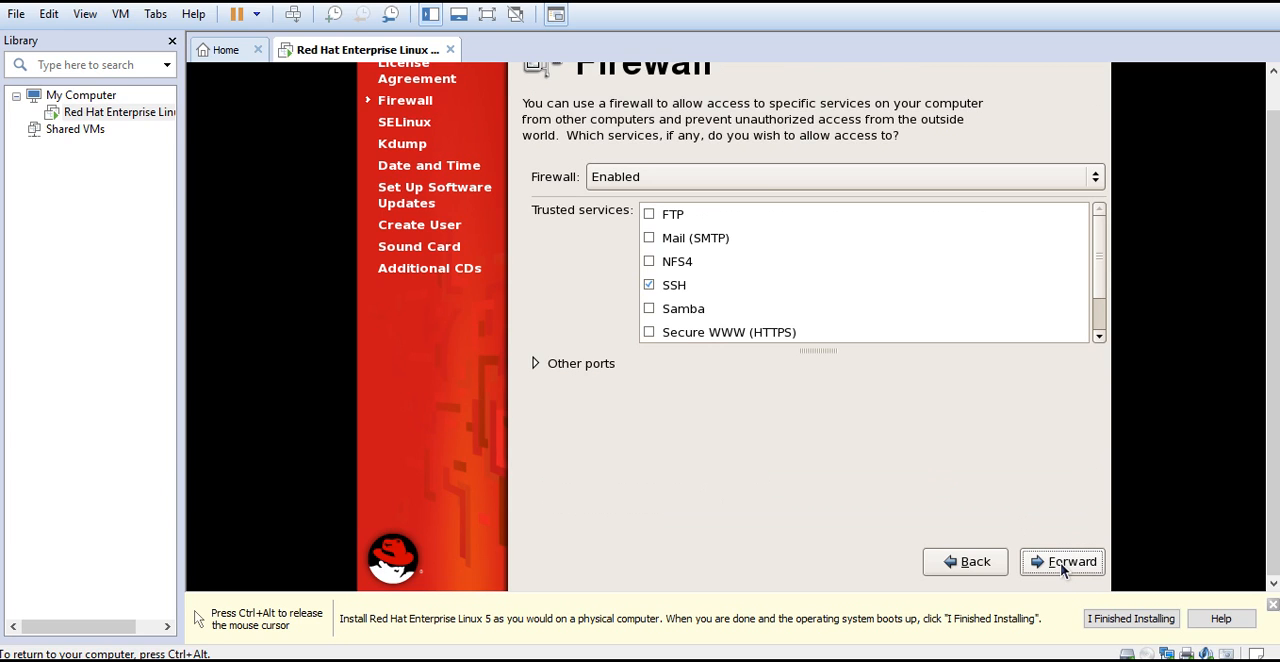
Keep the firewall enabled and trust the FTP, Mail (SMTP), NFS4, Samba and Secure WWW (HTTPS) services
{"action": "left_click", "coordinate": [1098, 178]}
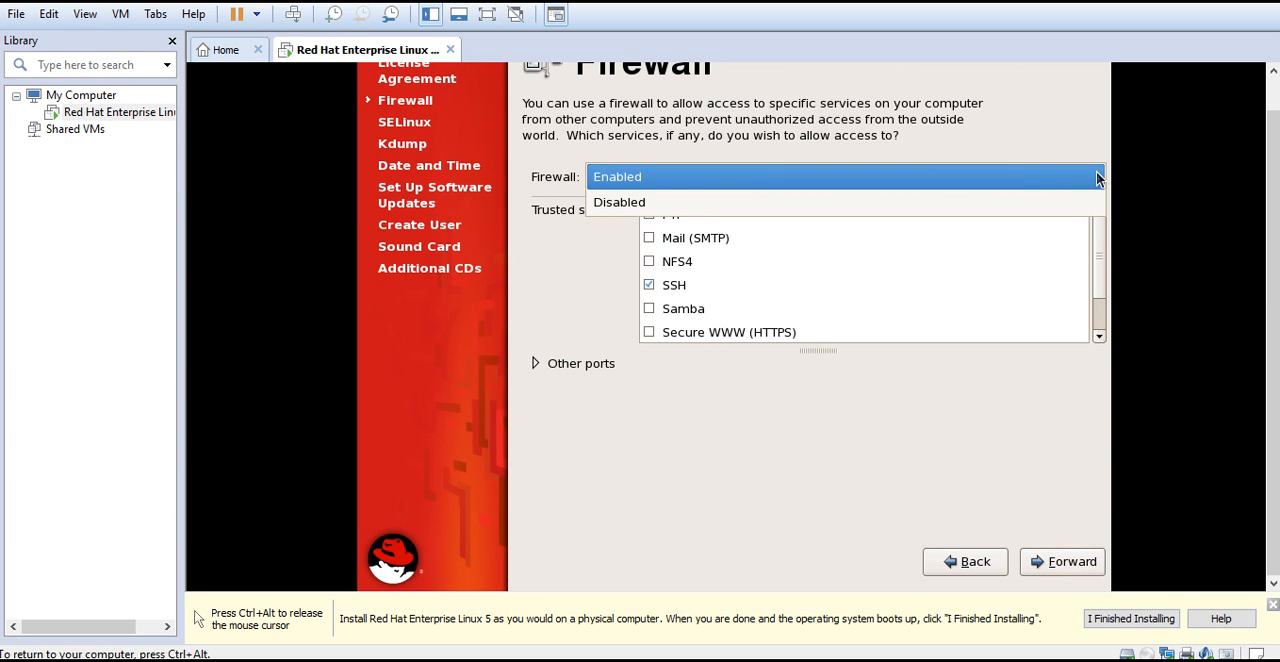
{"action": "left_click", "coordinate": [1012, 178]}
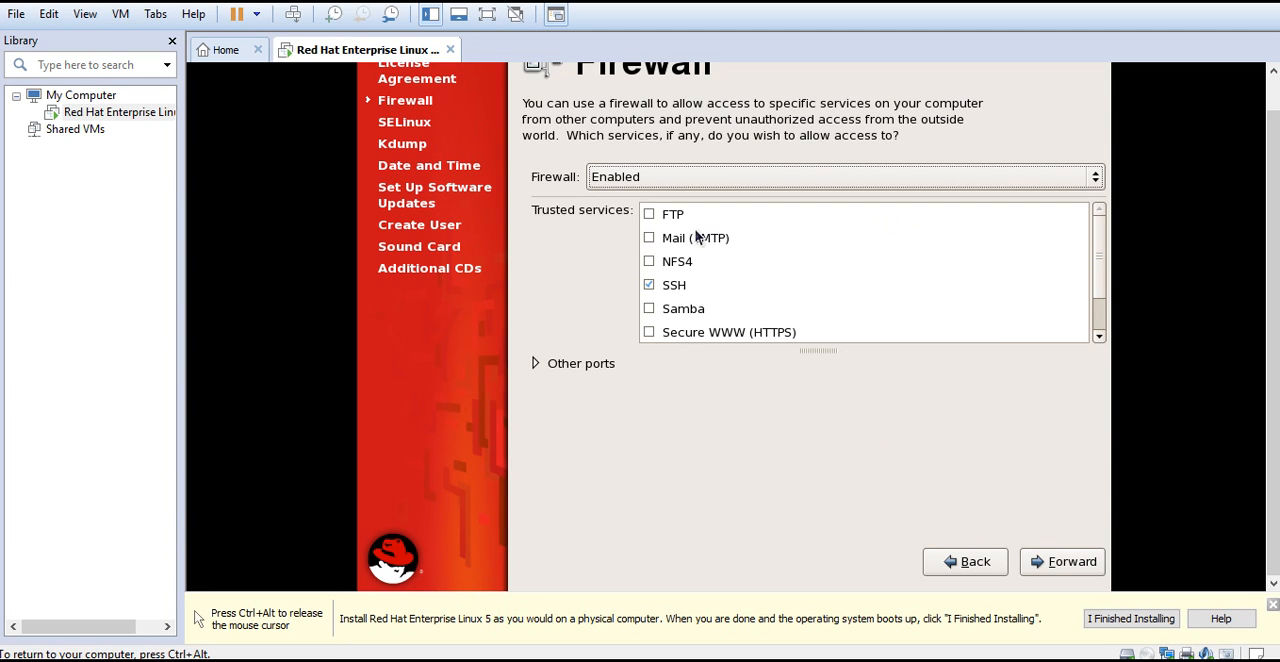
{"action": "left_click", "coordinate": [648, 216]}
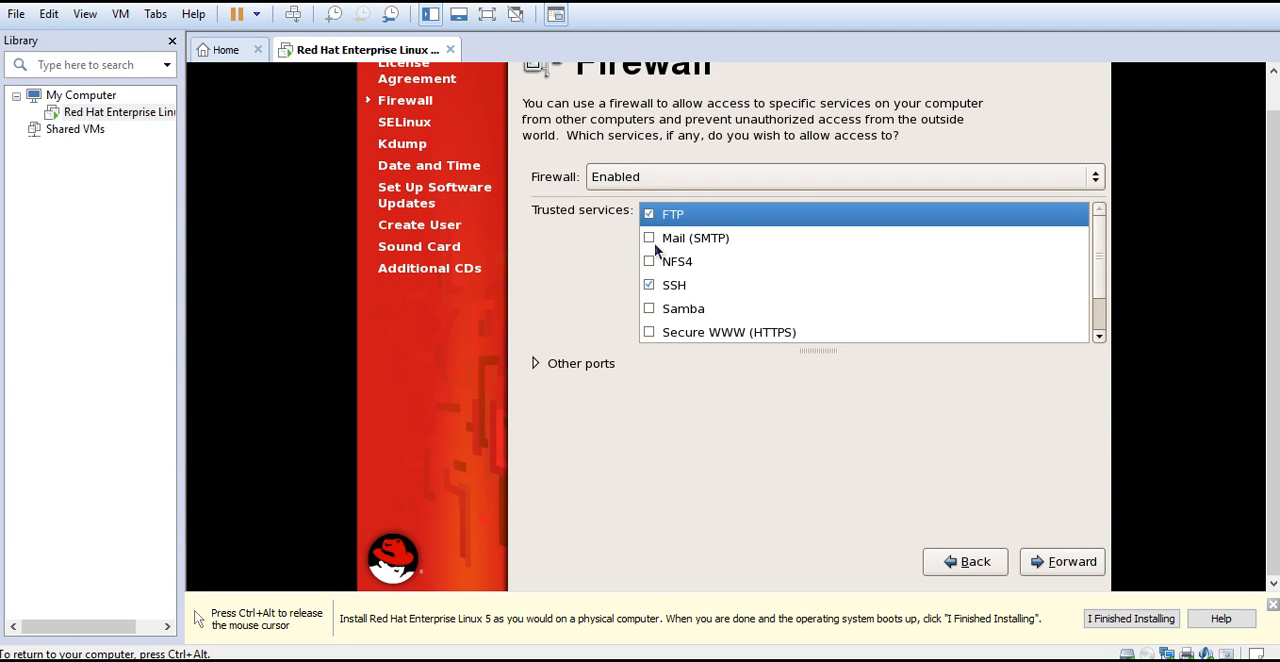
{"action": "left_click", "coordinate": [650, 241]}
{"action": "left_click", "coordinate": [649, 264]}
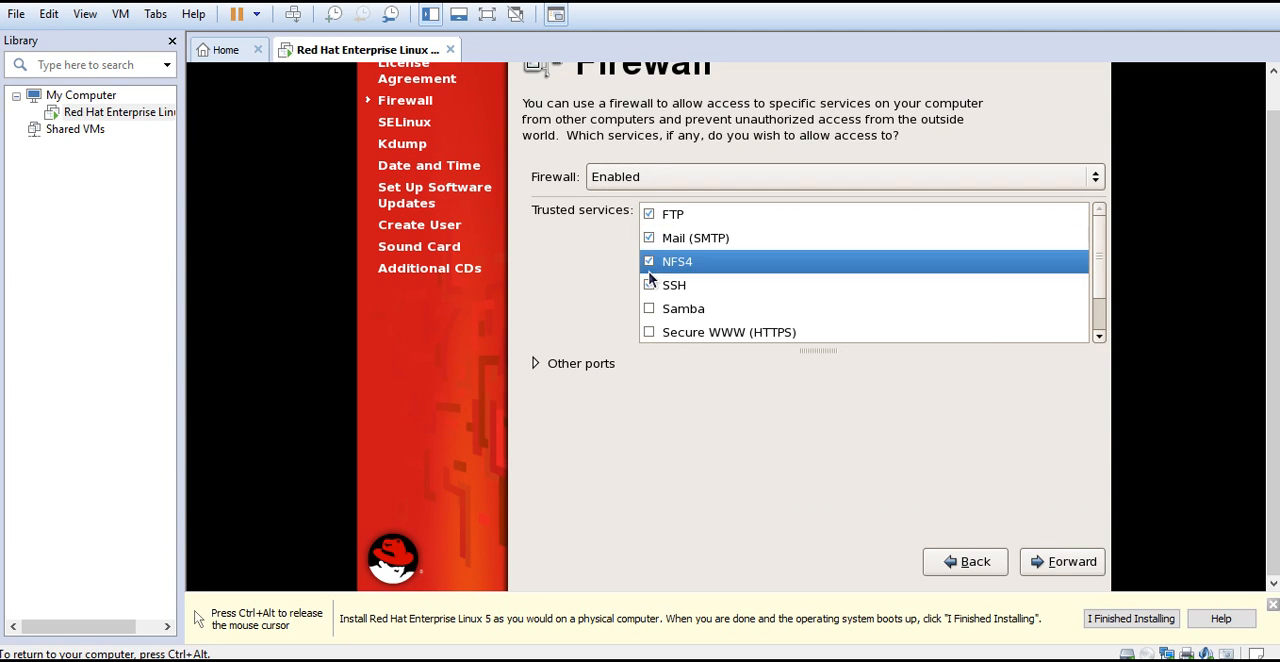
{"action": "left_click", "coordinate": [657, 311]}
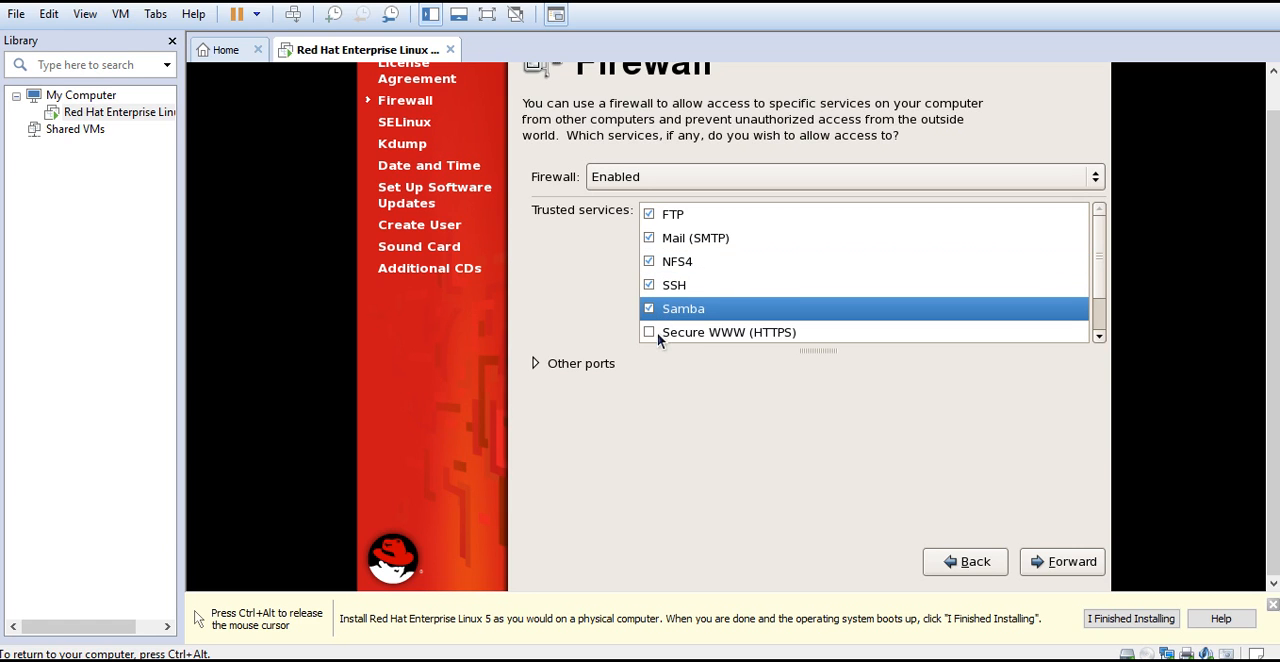
{"action": "left_click", "coordinate": [657, 332]}
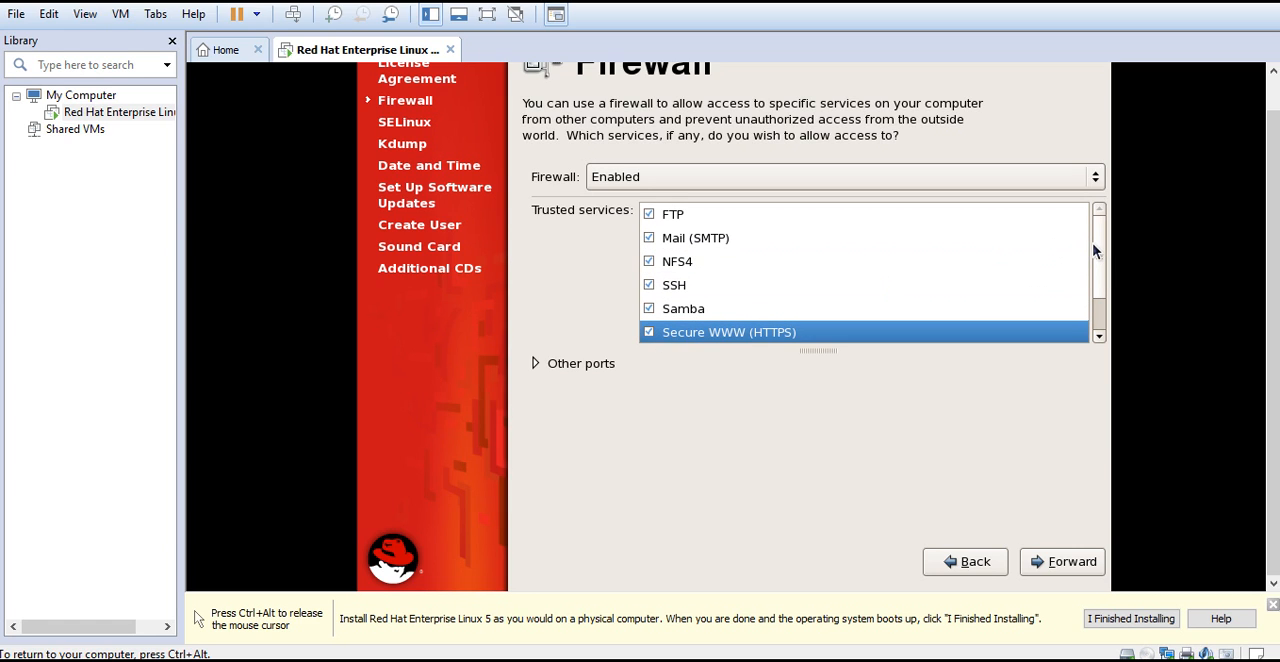
Add Telnet and WWW (HTTP) to the trusted services and apply the firewall configuration, overriding the existing one
{"action": "left_click_drag", "start_coordinate": [1098, 258], "coordinate": [1098, 289]}
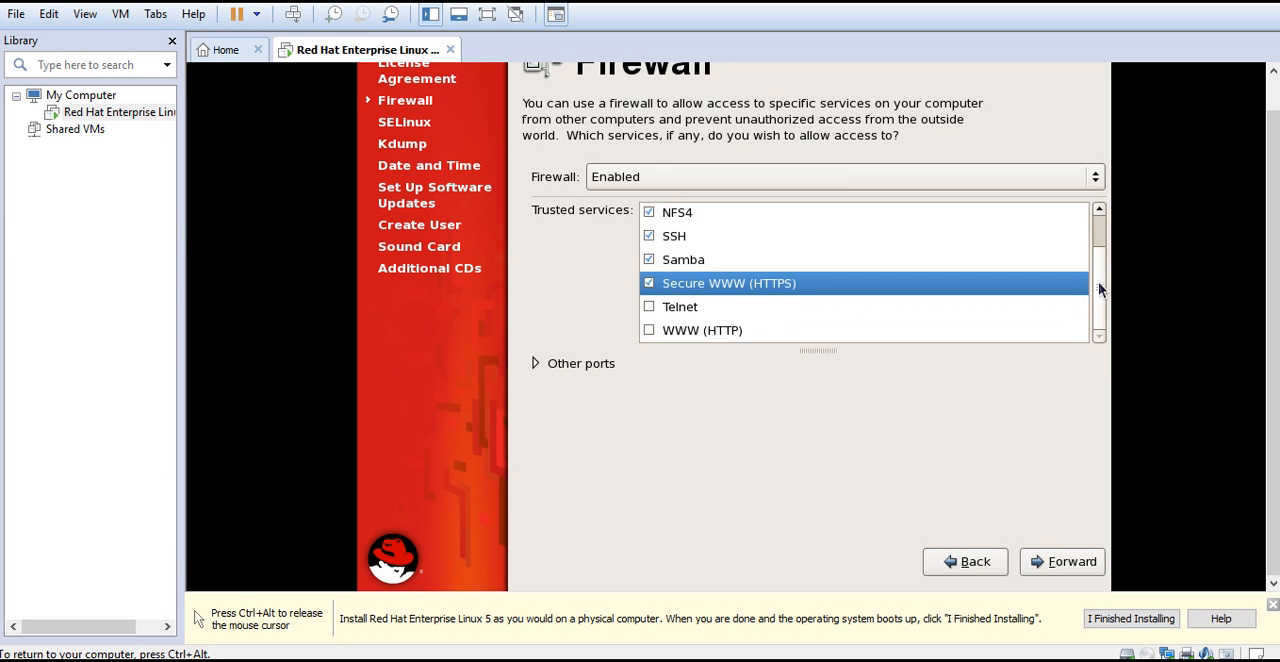
{"action": "left_click", "coordinate": [650, 306]}
{"action": "left_click", "coordinate": [651, 333]}
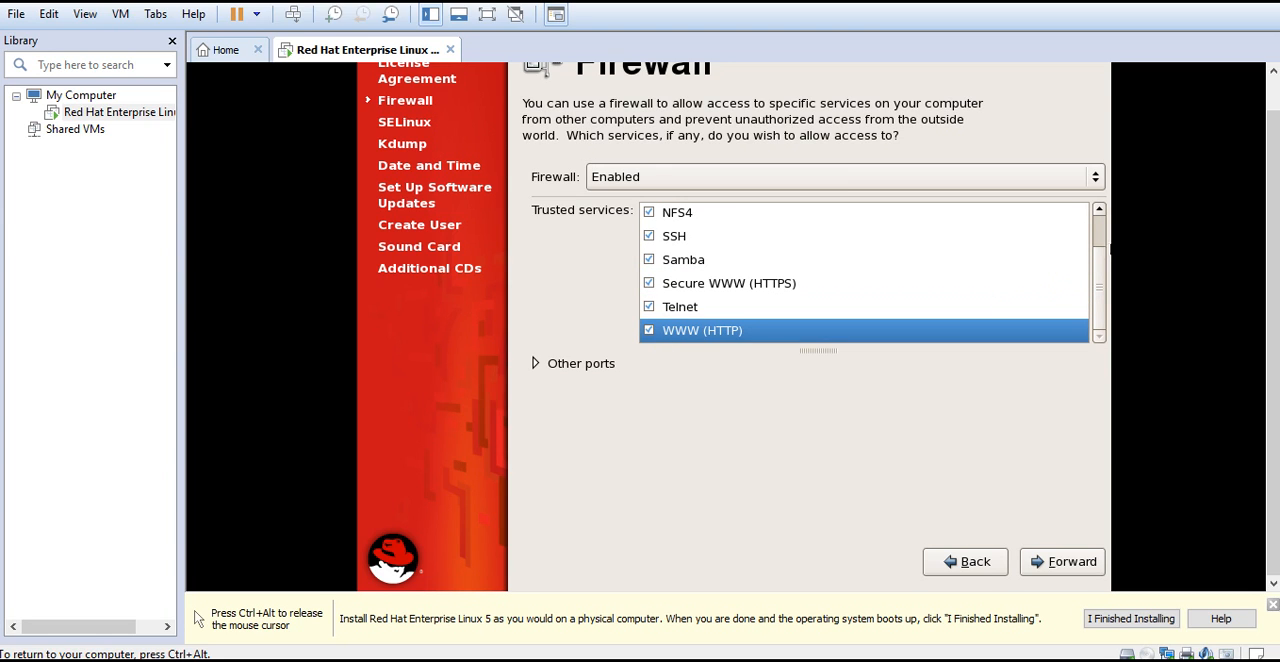
{"action": "mouse_move", "coordinate": [1100, 277]}
{"action": "left_mouse_down"}
{"action": "mouse_move", "coordinate": [1099, 241]}
{"action": "mouse_move", "coordinate": [1099, 261]}
{"action": "left_mouse_up"}
{"action": "left_click", "coordinate": [1053, 563]}
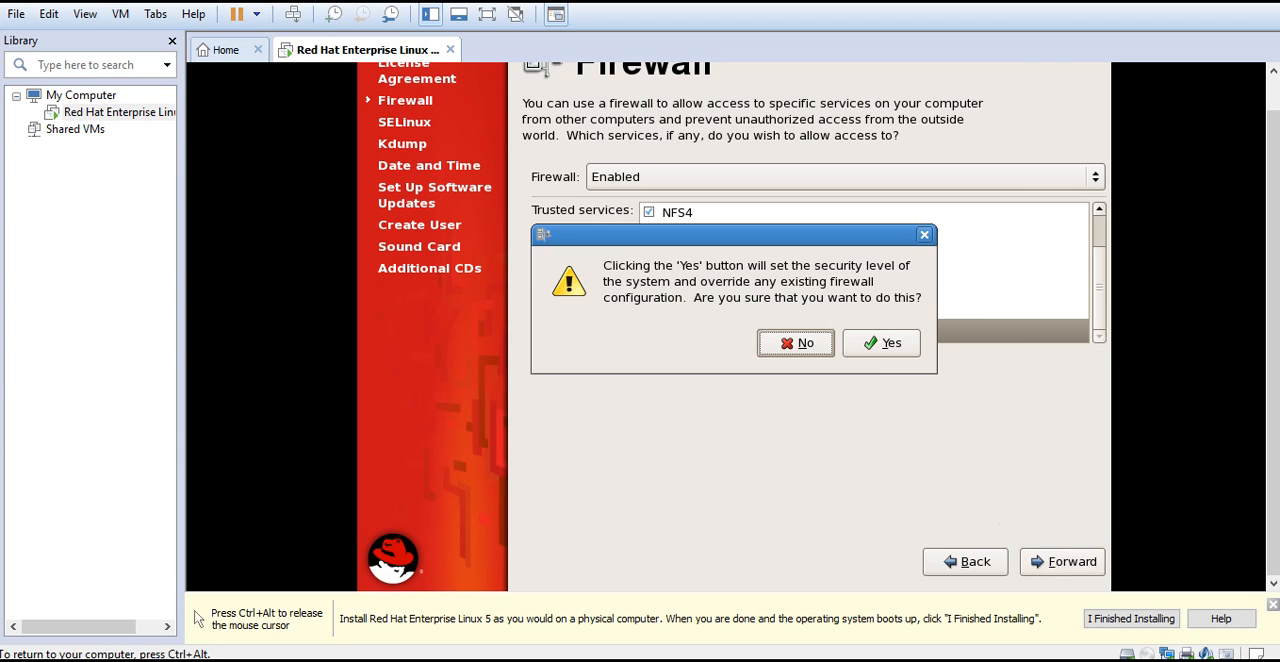
{"action": "left_click", "coordinate": [867, 341]}
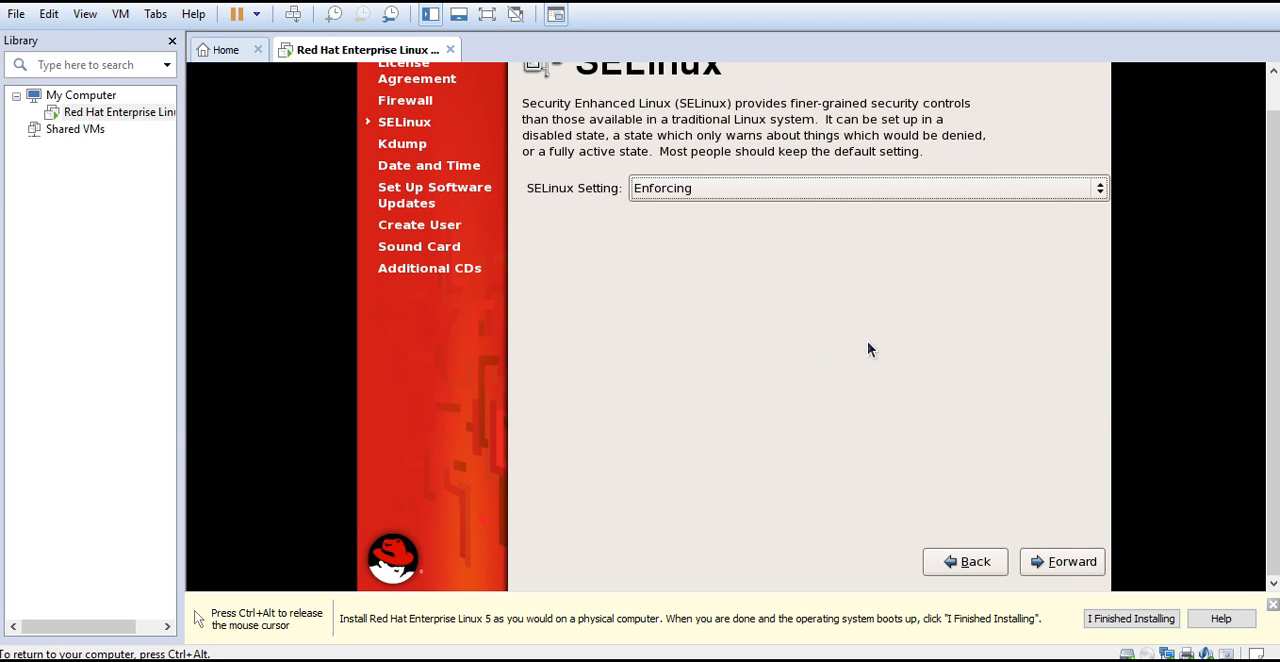
Accept SELinux as Enforcing, leave kdump disabled and keep the default date and time to reach the software updates setup
{"action": "left_click", "coordinate": [1062, 563]}
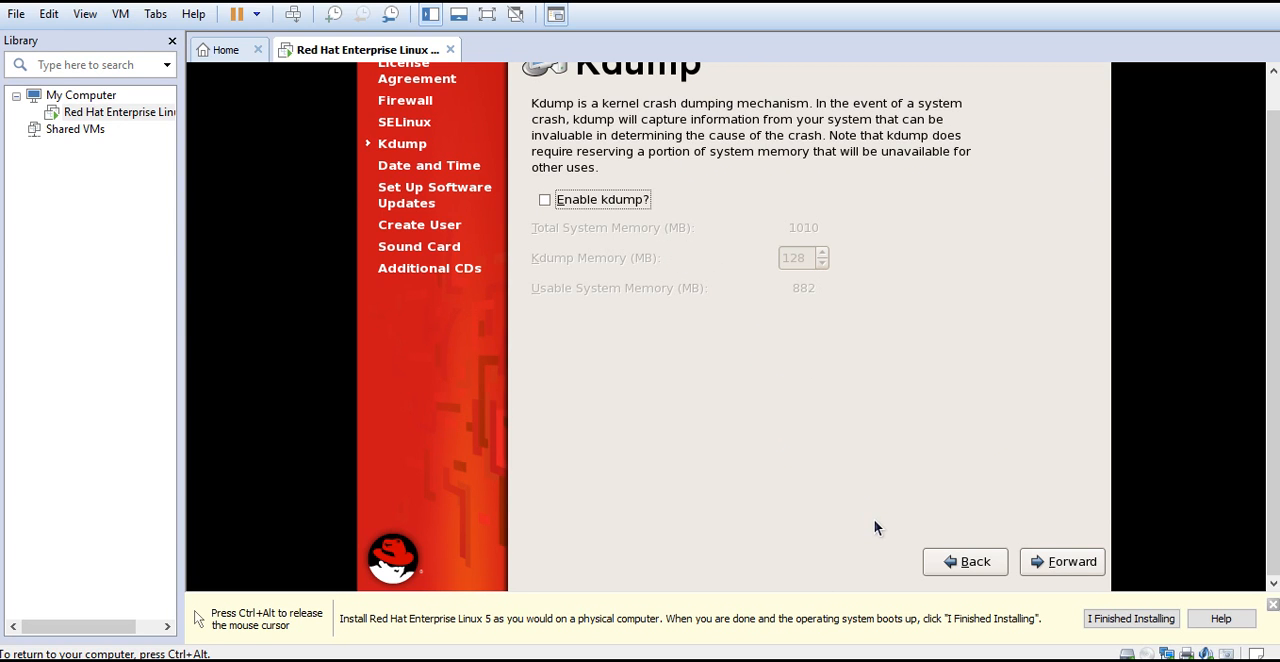
{"action": "key", "text": "ctrl+alt"}
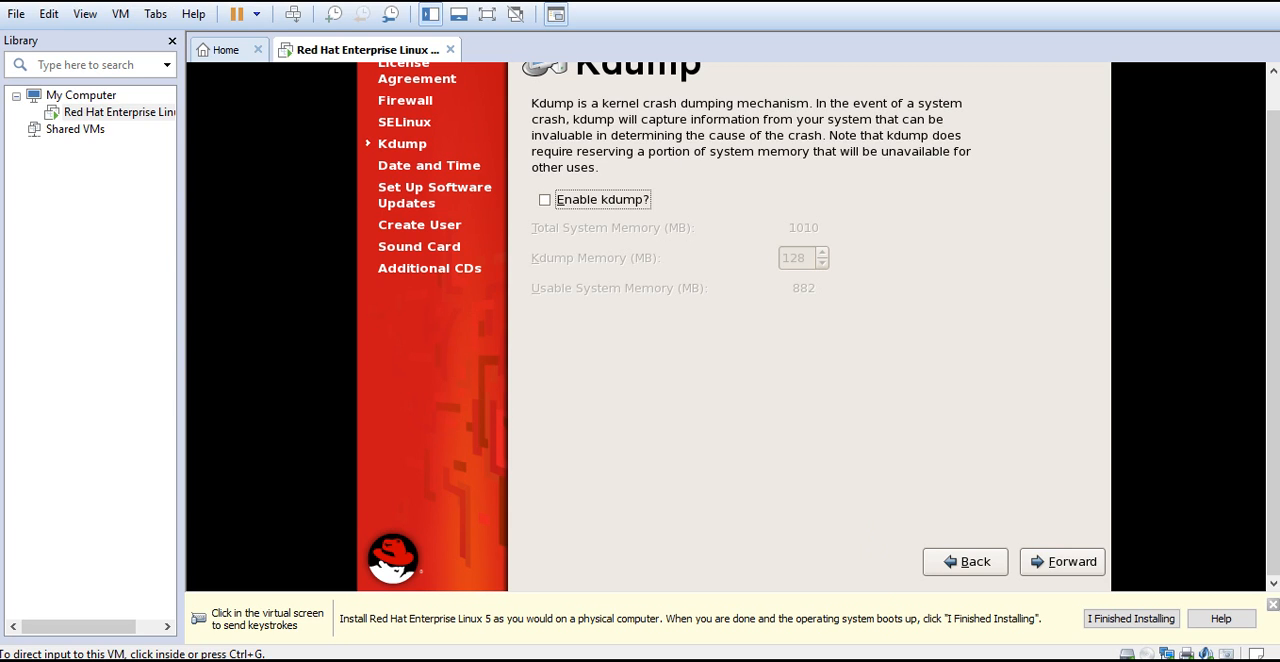
{"action": "left_click", "coordinate": [858, 462]}
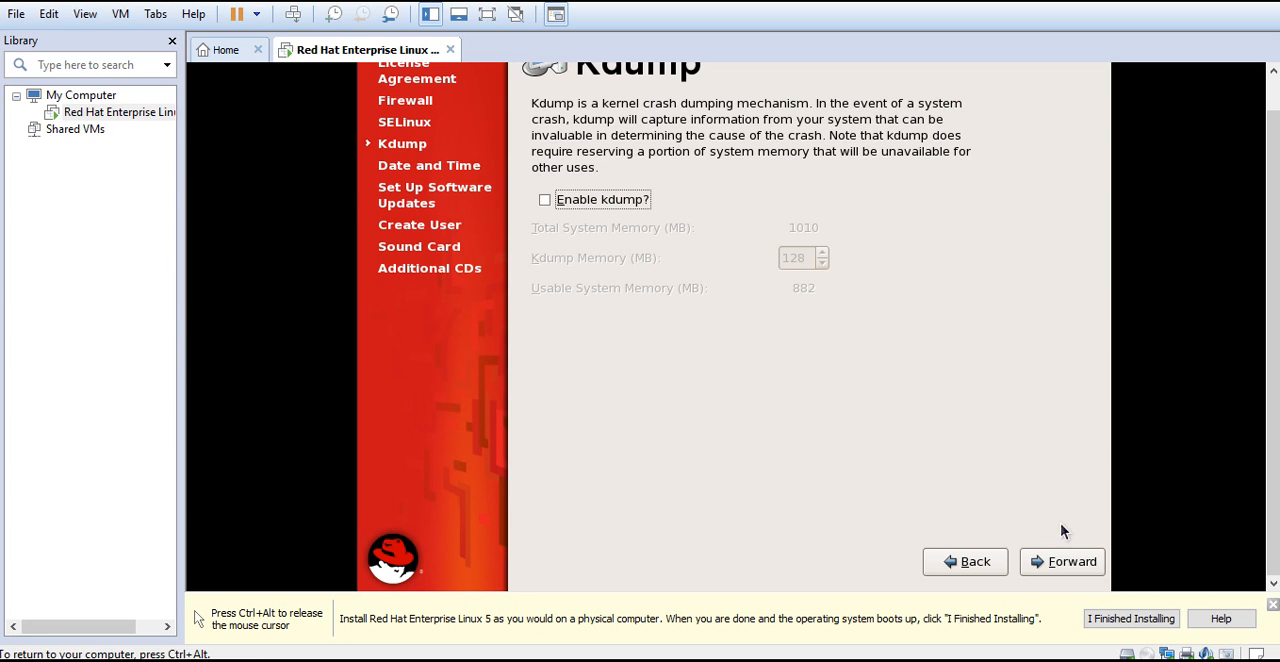
{"action": "left_click", "coordinate": [1066, 563]}
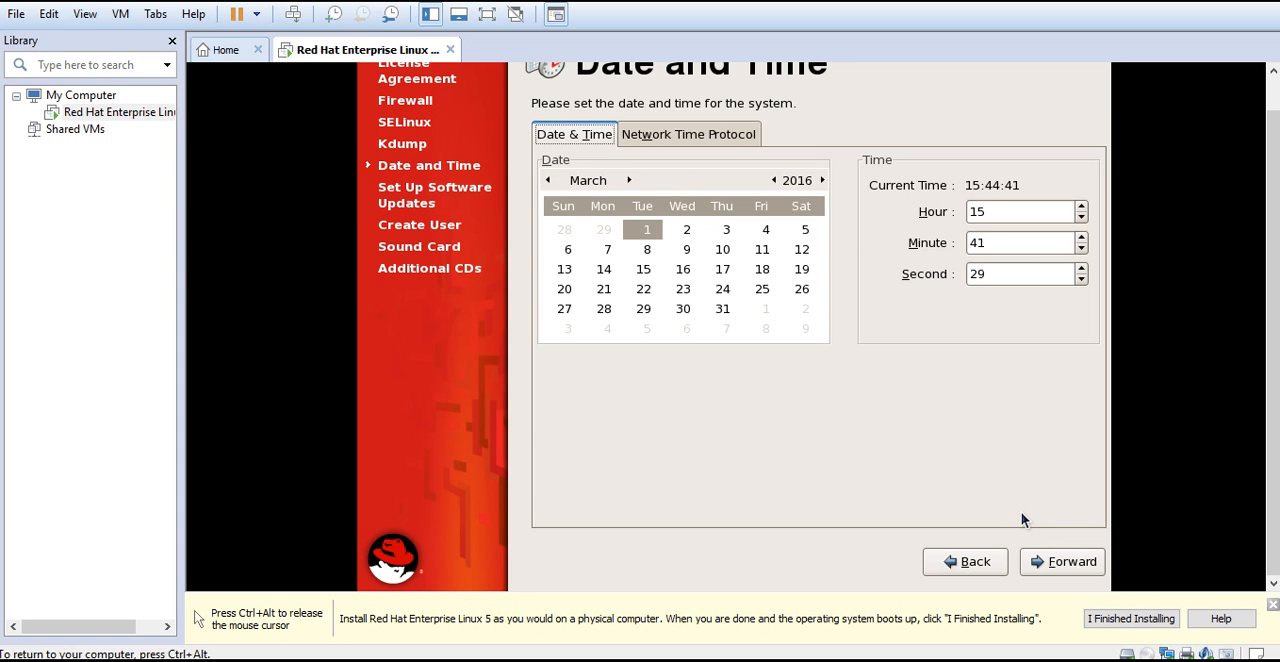
{"action": "left_click", "coordinate": [1046, 562]}
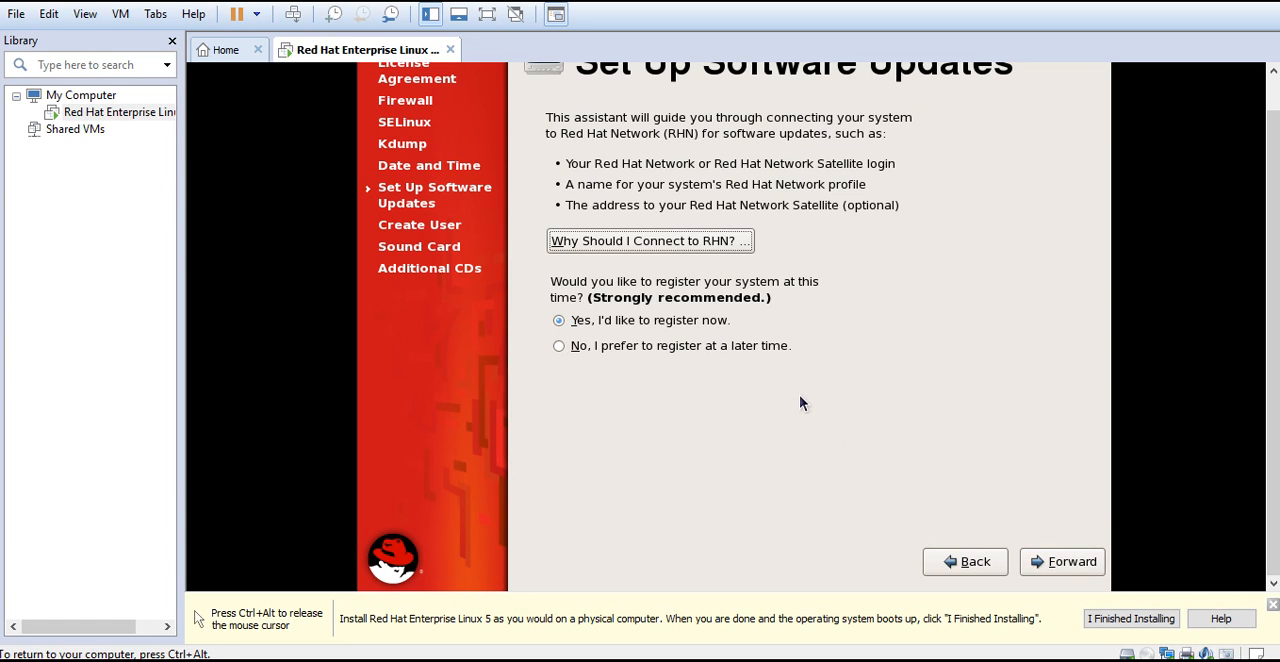
Decline to register with Red Hat Network for now and continue past the updates setup to user creation
{"action": "left_click", "coordinate": [575, 345]}
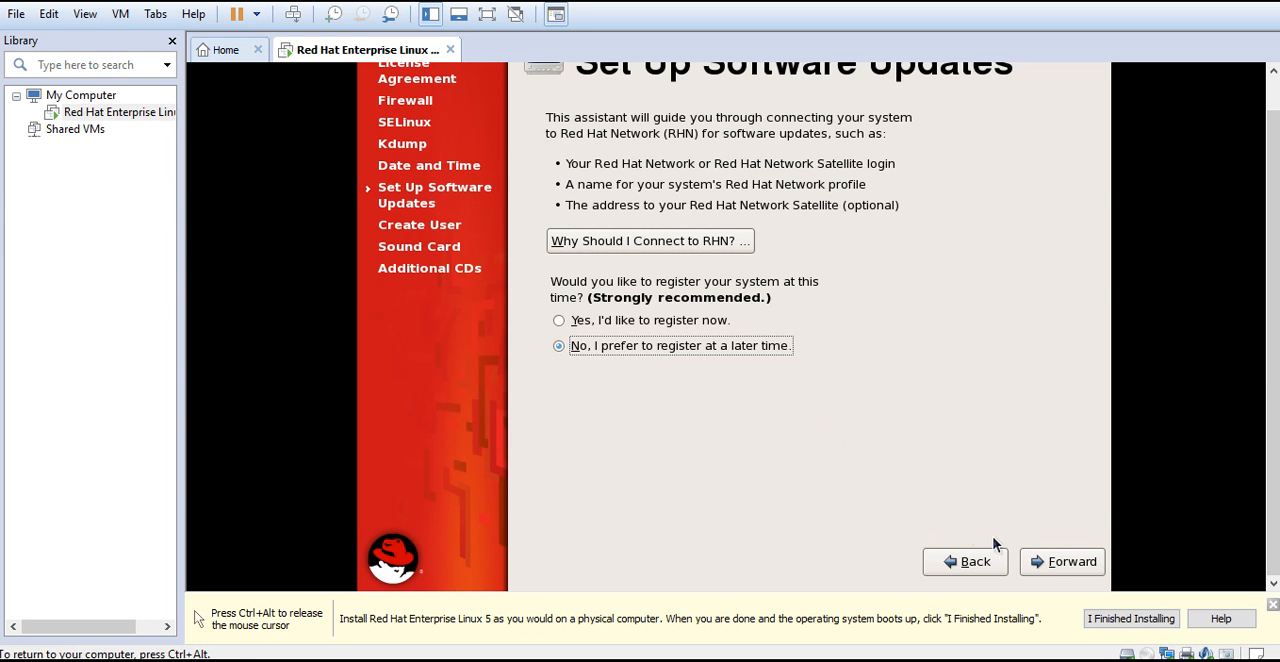
{"action": "left_click", "coordinate": [1046, 560]}
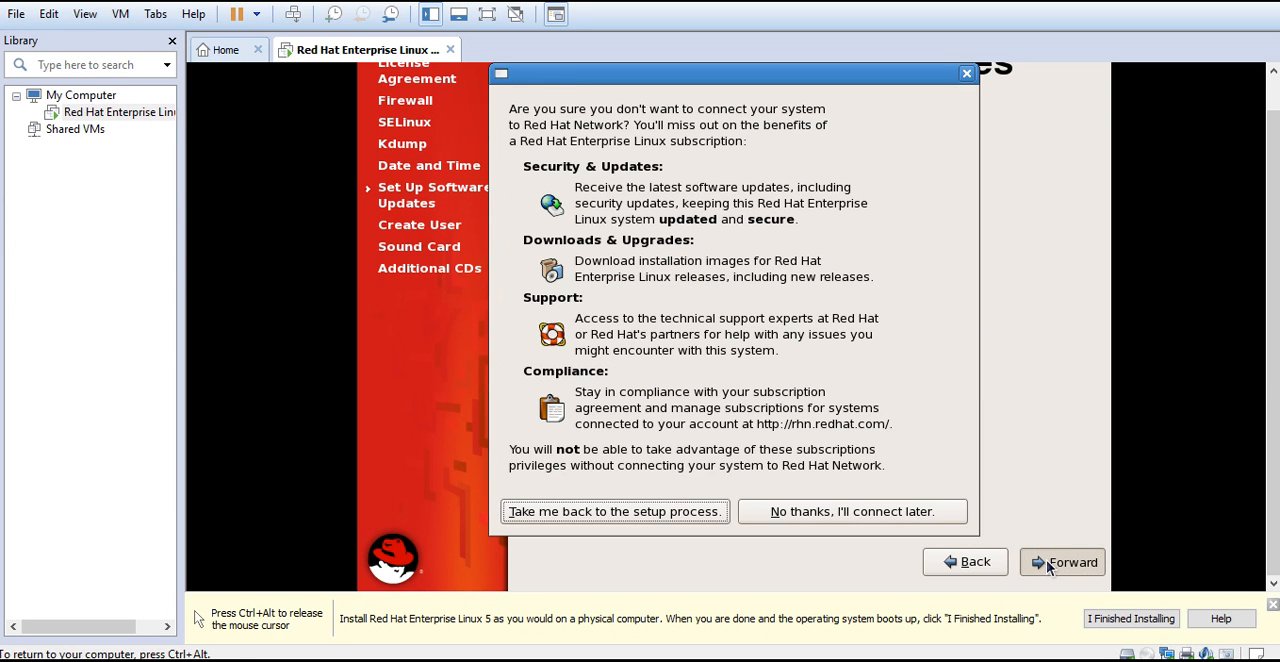
{"action": "left_click", "coordinate": [822, 515]}
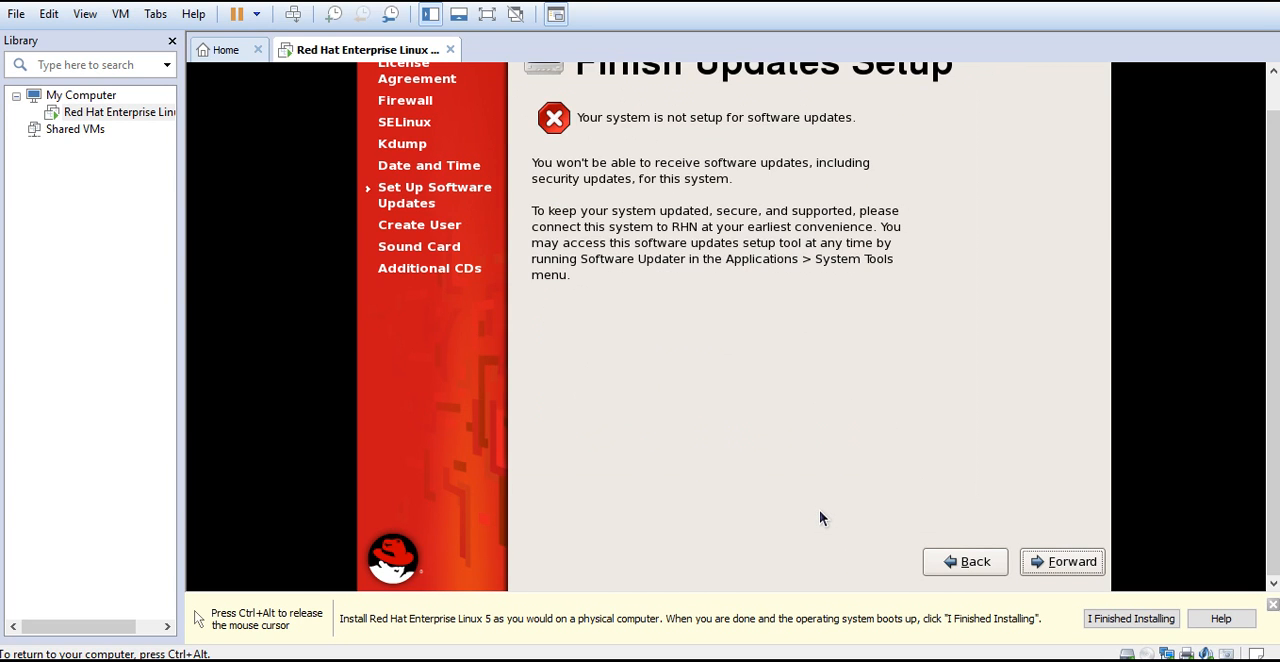
{"action": "left_click", "coordinate": [1062, 565]}
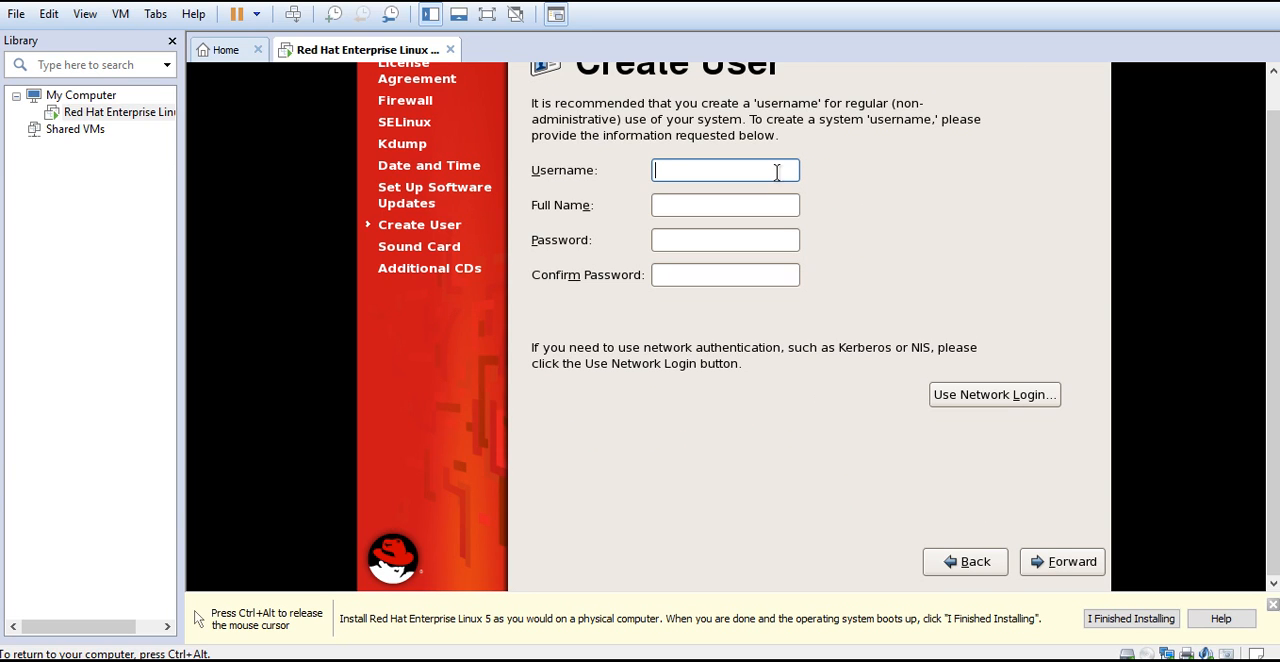
Enter the username and full name for the new regular system user
{"action": "type", "text": "raviraj"}
{"action": "key", "text": "Tab"}
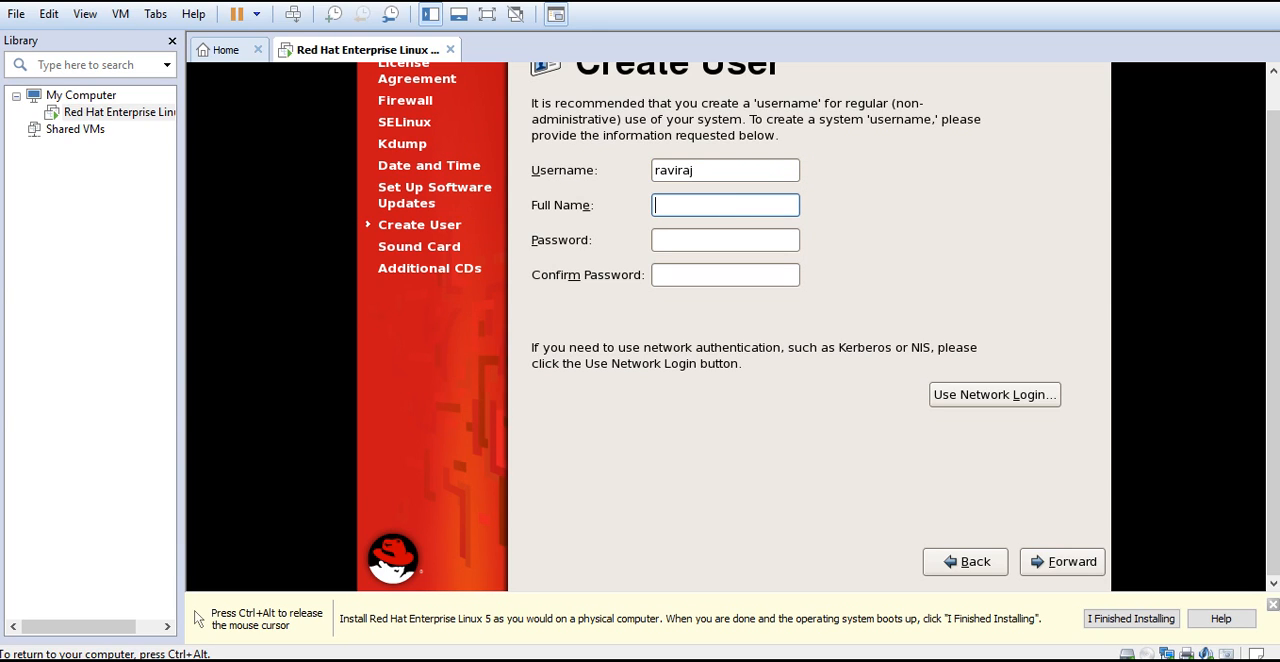
{"action": "type", "text": "Ravibhushan Raj"}
{"action": "key", "text": "Tab"}
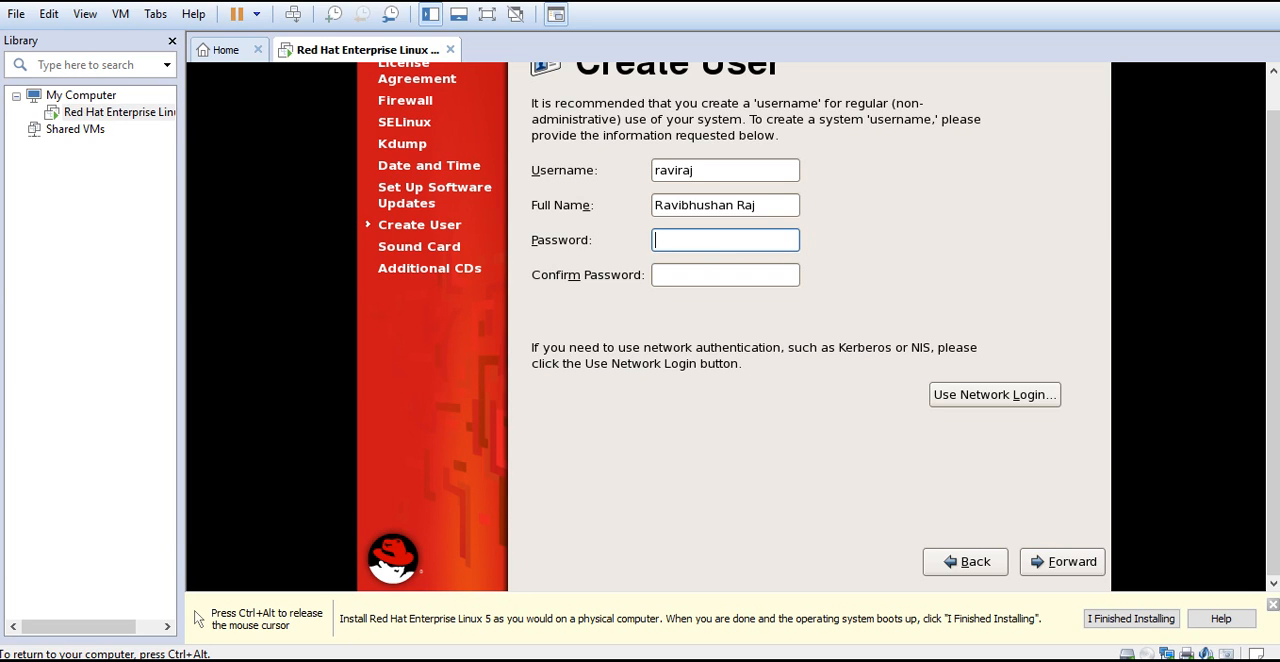
Enter and confirm the new user's password, and continue to the sound card setup
{"action": "type", "text": "redhat1"}
{"action": "key", "text": "Tab"}
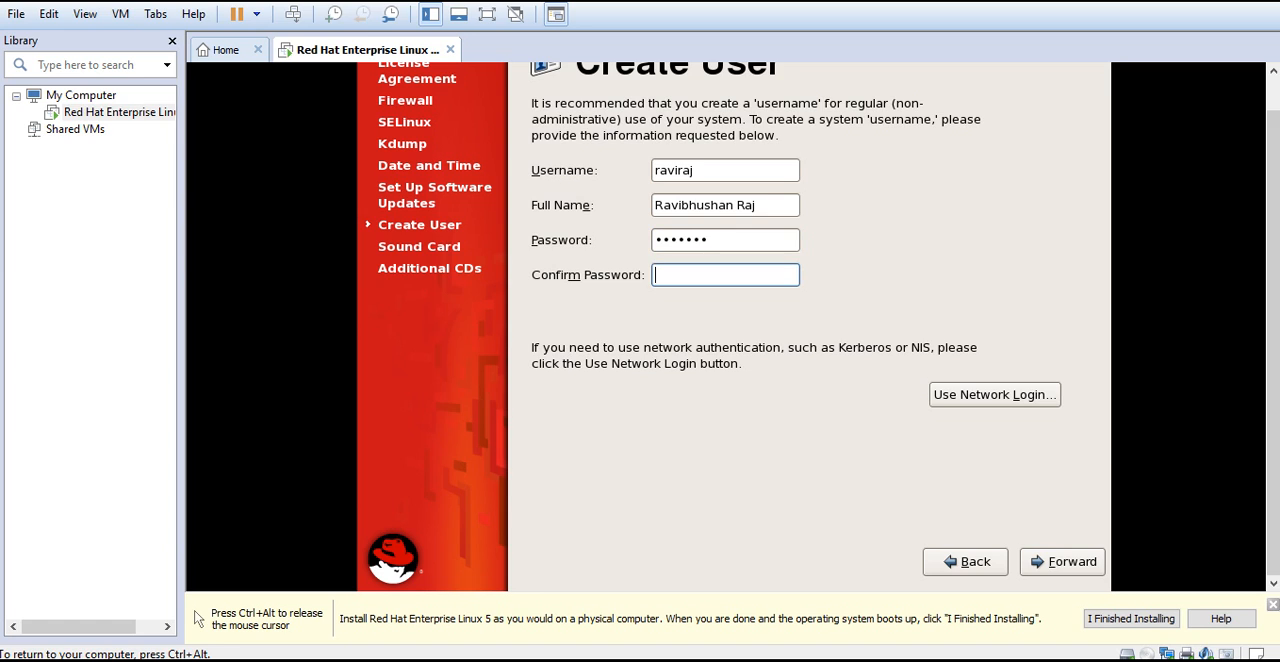
{"action": "type", "text": "redhat1"}
{"action": "left_click", "coordinate": [1040, 561]}
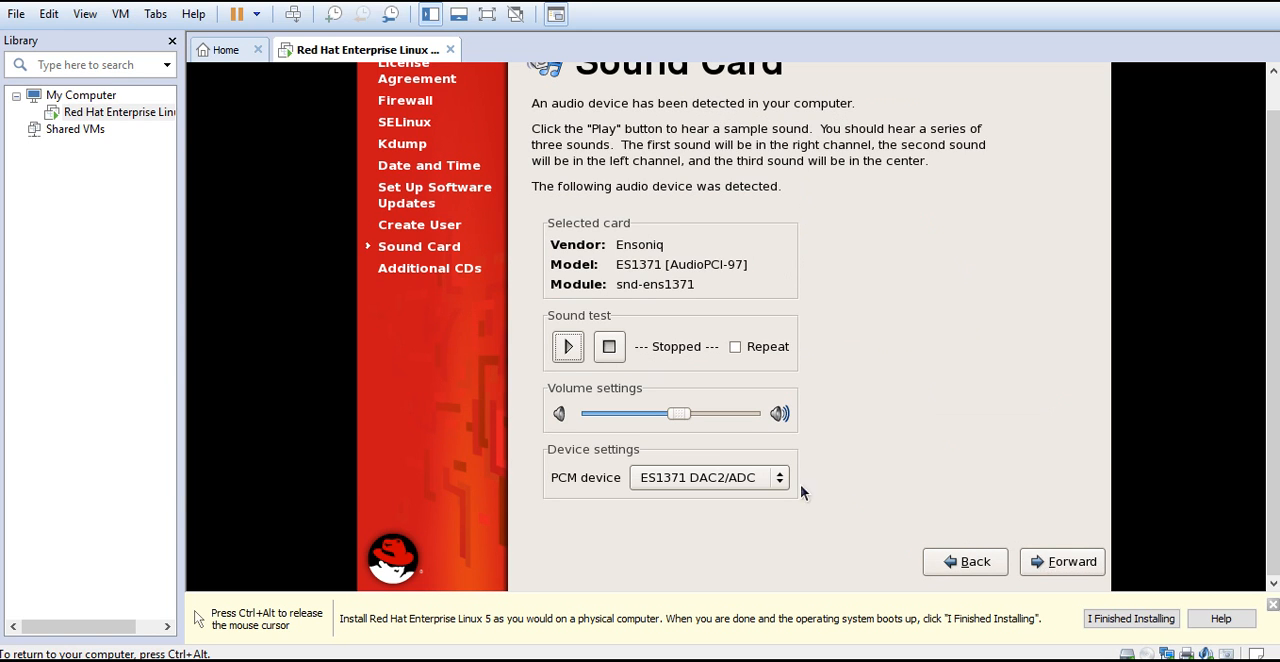
Raise the sound card volume to nearly maximum and finish the setup without installing additional CDs
{"action": "left_click", "coordinate": [674, 413]}
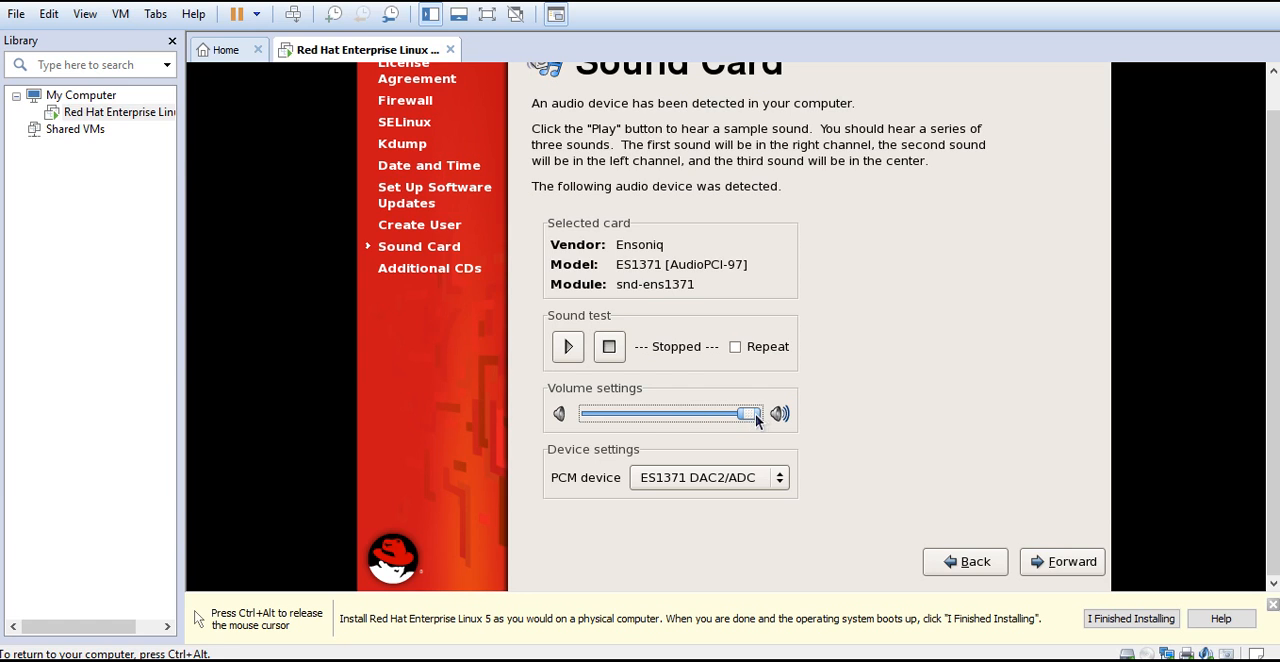
{"action": "left_click", "coordinate": [1045, 563]}
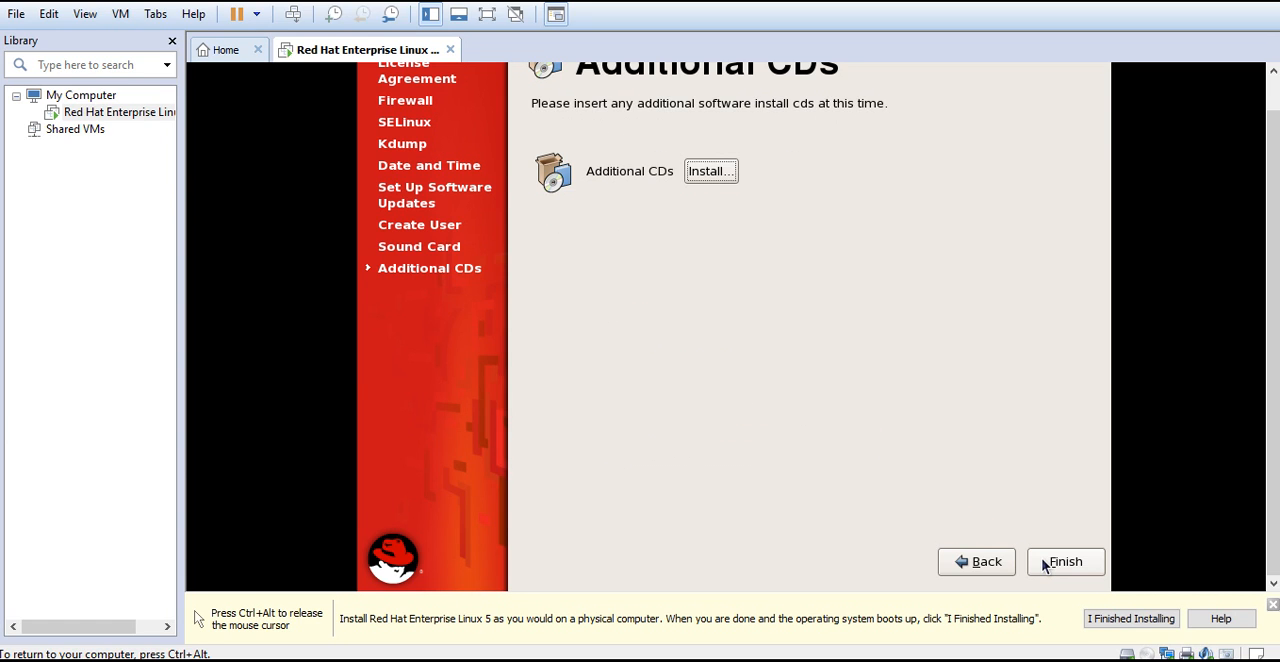
{"action": "left_click", "coordinate": [1045, 565]}
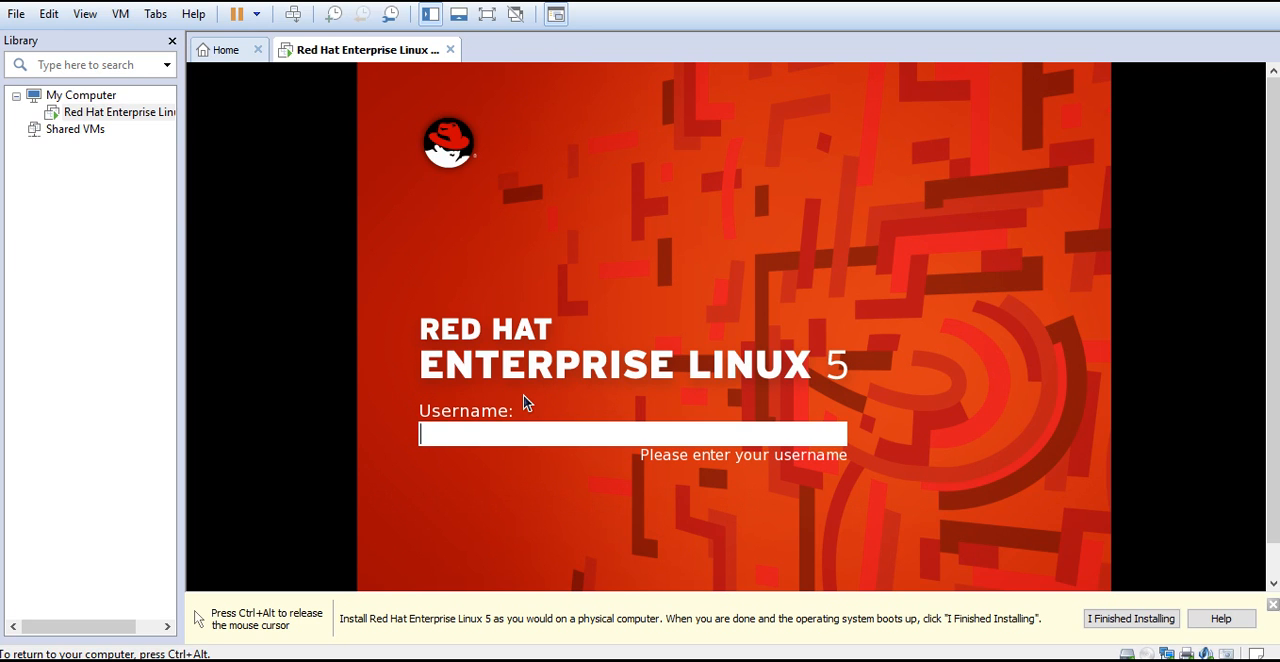
Log in to Red Hat Enterprise Linux 5 with the new user's username and account password
{"action": "type", "text": "raviraj"}
{"action": "key", "text": "Return"}
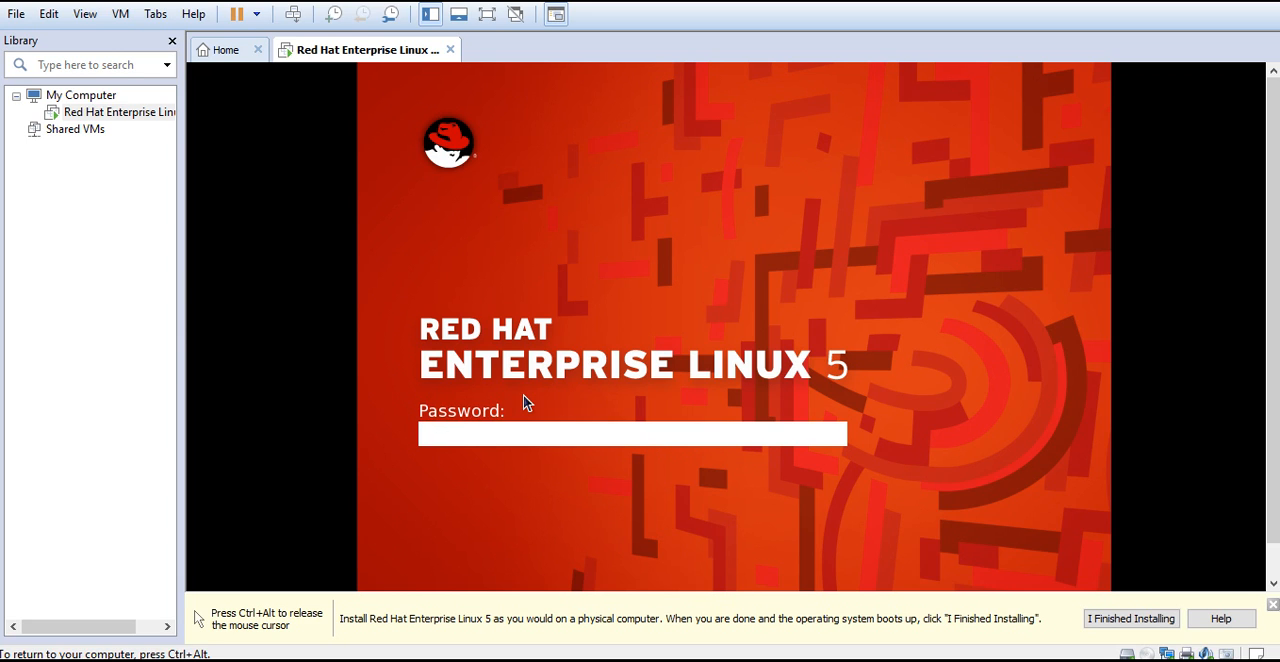
{"action": "type", "text": "1234567"}
{"action": "key", "text": "Return"}
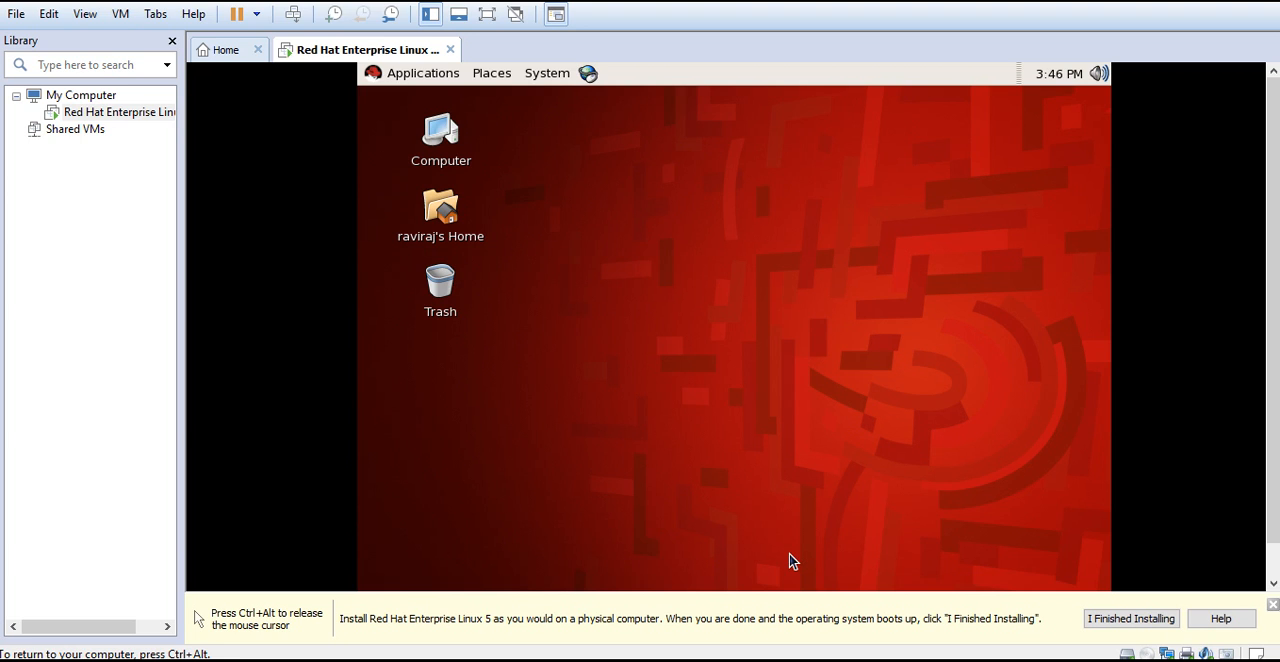
Show the virtual machine in full screen and return to the windowed view
{"action": "key", "text": "ctrl+alt"}
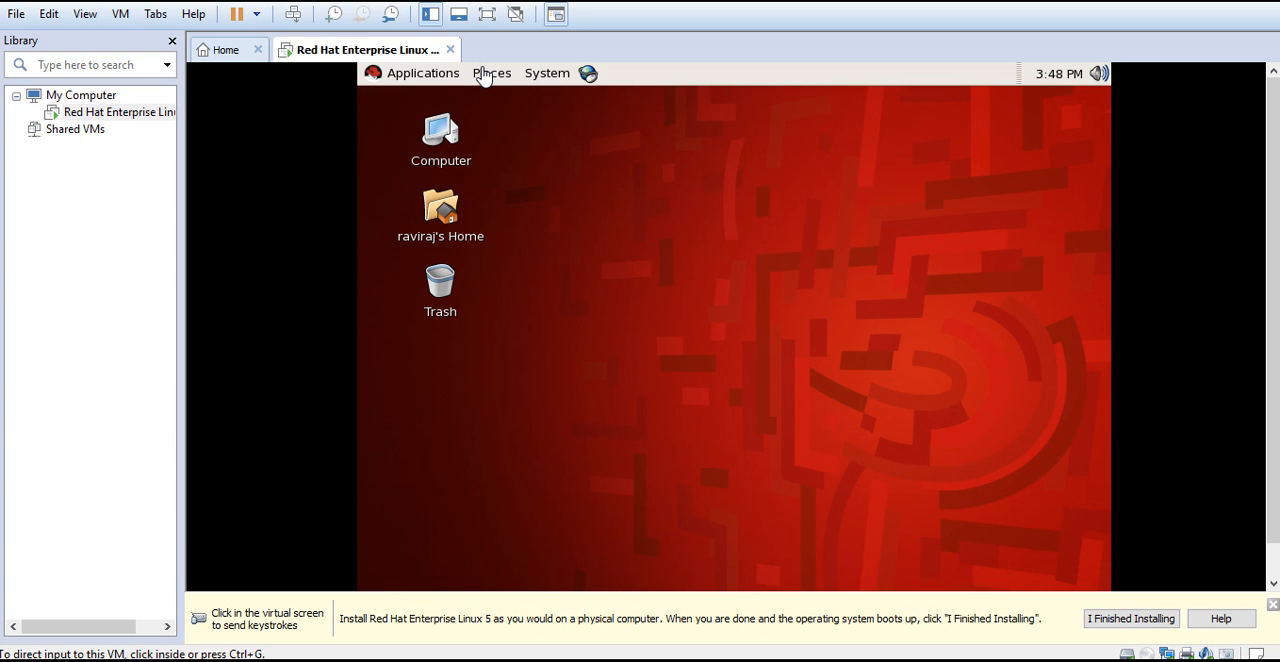
{"action": "left_click", "coordinate": [487, 14]}
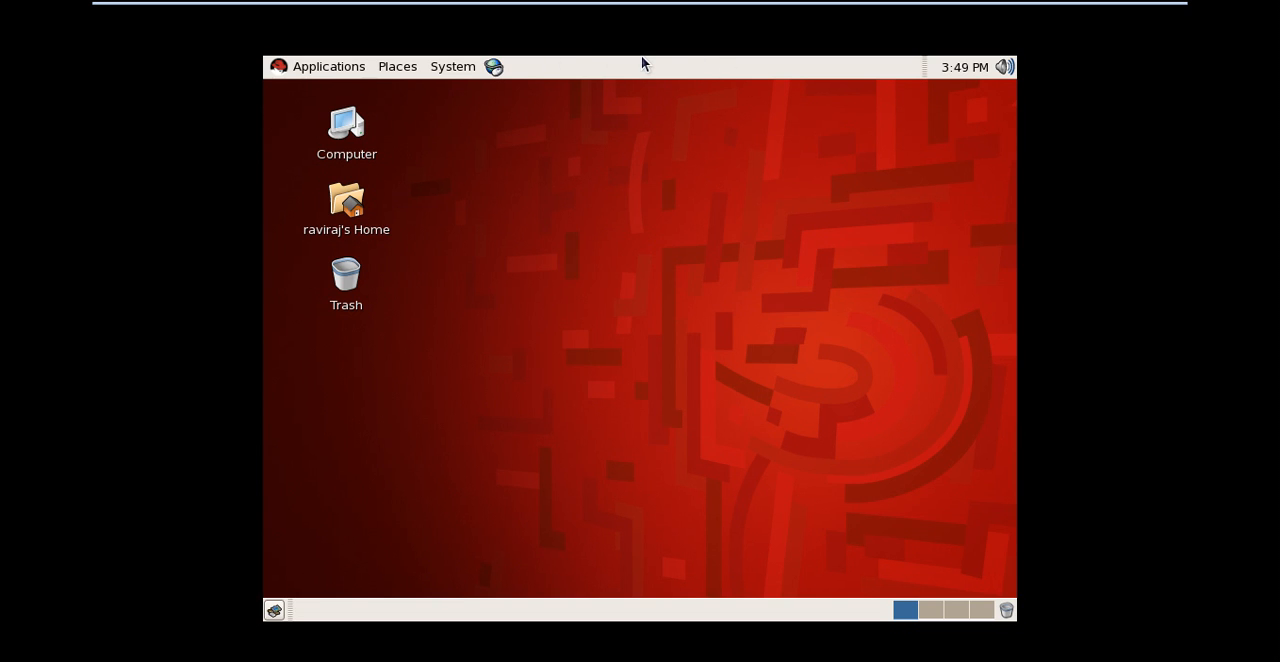
{"action": "left_click", "coordinate": [643, 120]}
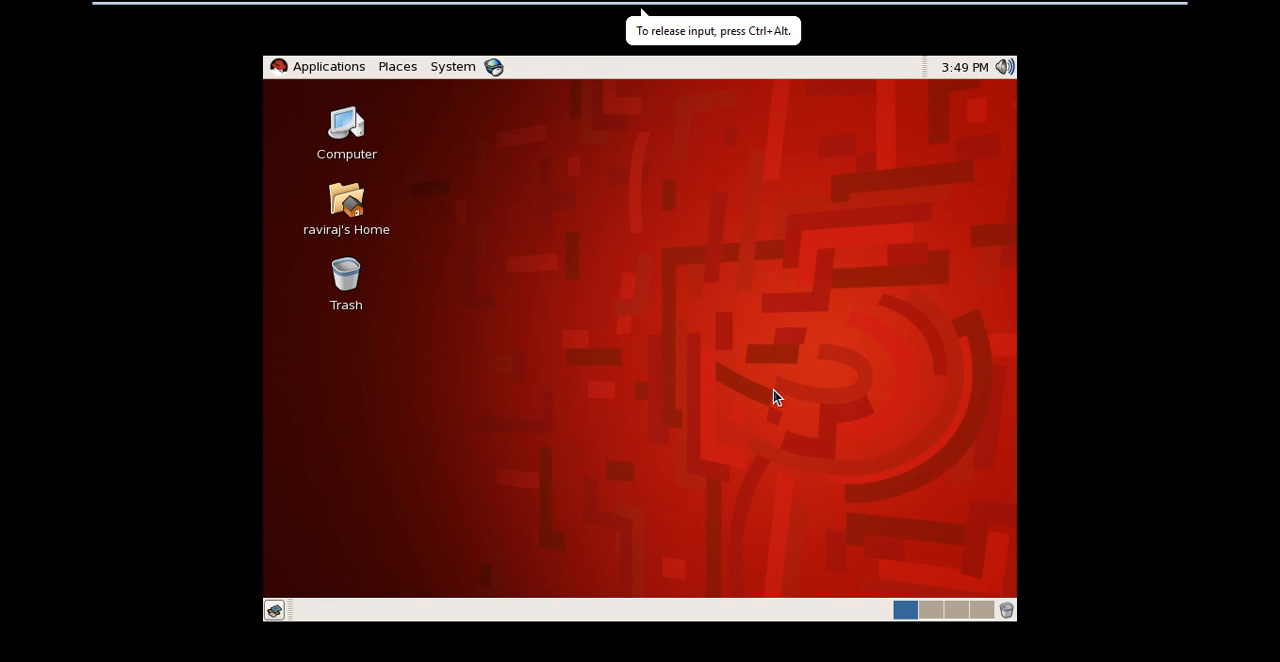
{"action": "key", "text": "ctrl+alt"}
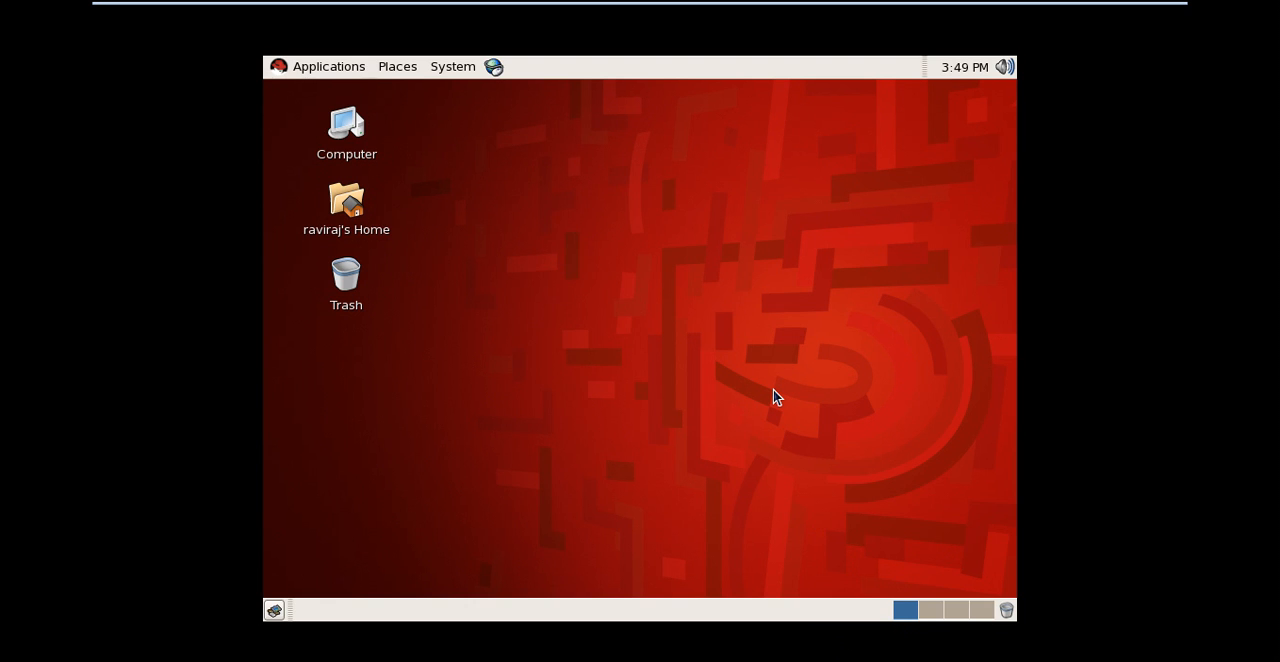
{"action": "key", "text": "ctrl+alt+Return"}
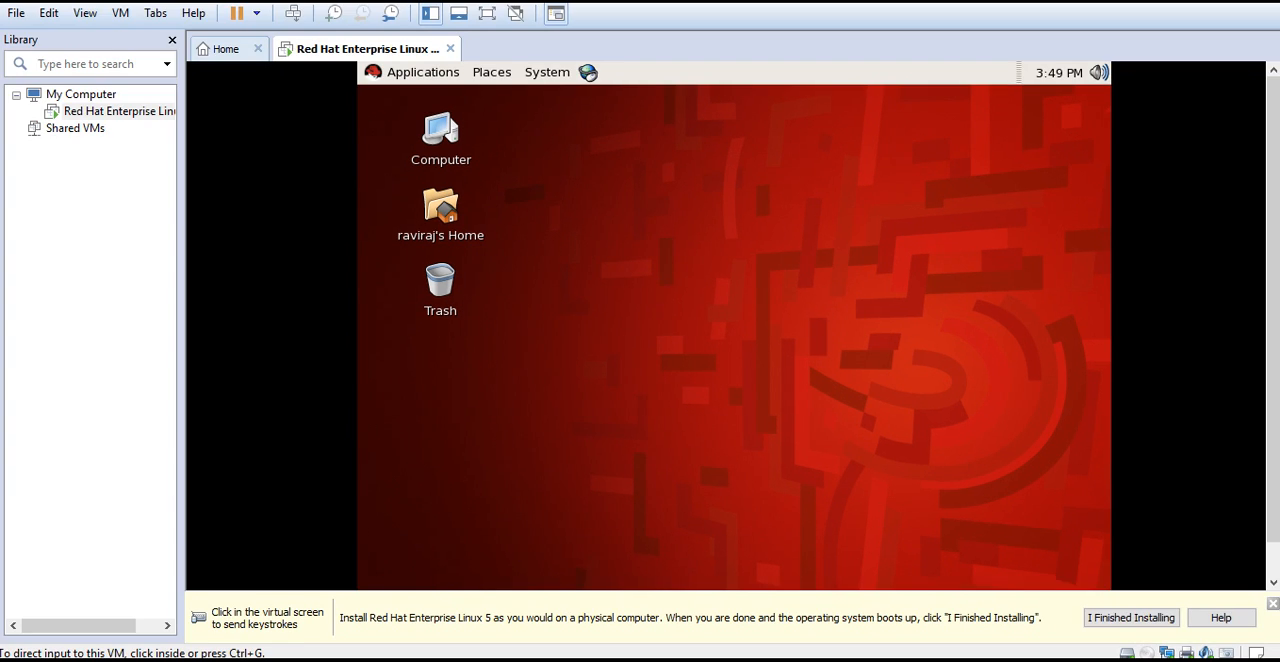
Shut down the Red Hat Enterprise Linux guest system from its desktop
{"action": "left_click", "coordinate": [707, 428]}
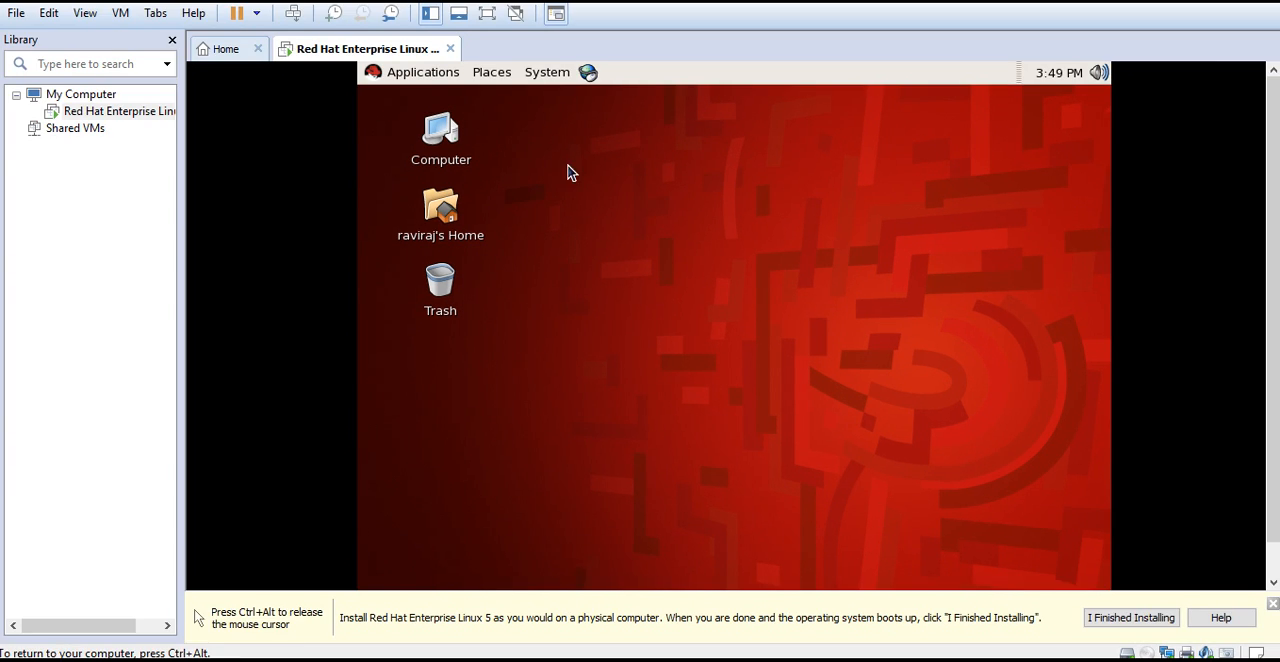
{"action": "left_click", "coordinate": [549, 73]}
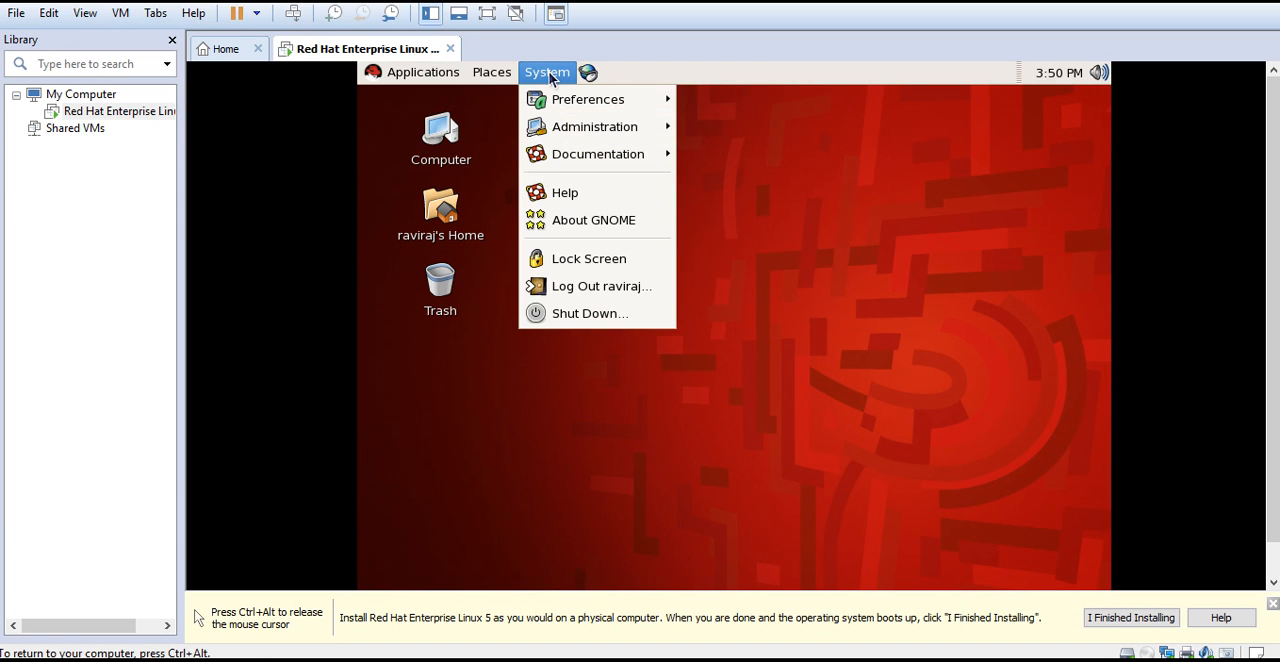
{"action": "left_click", "coordinate": [580, 314]}
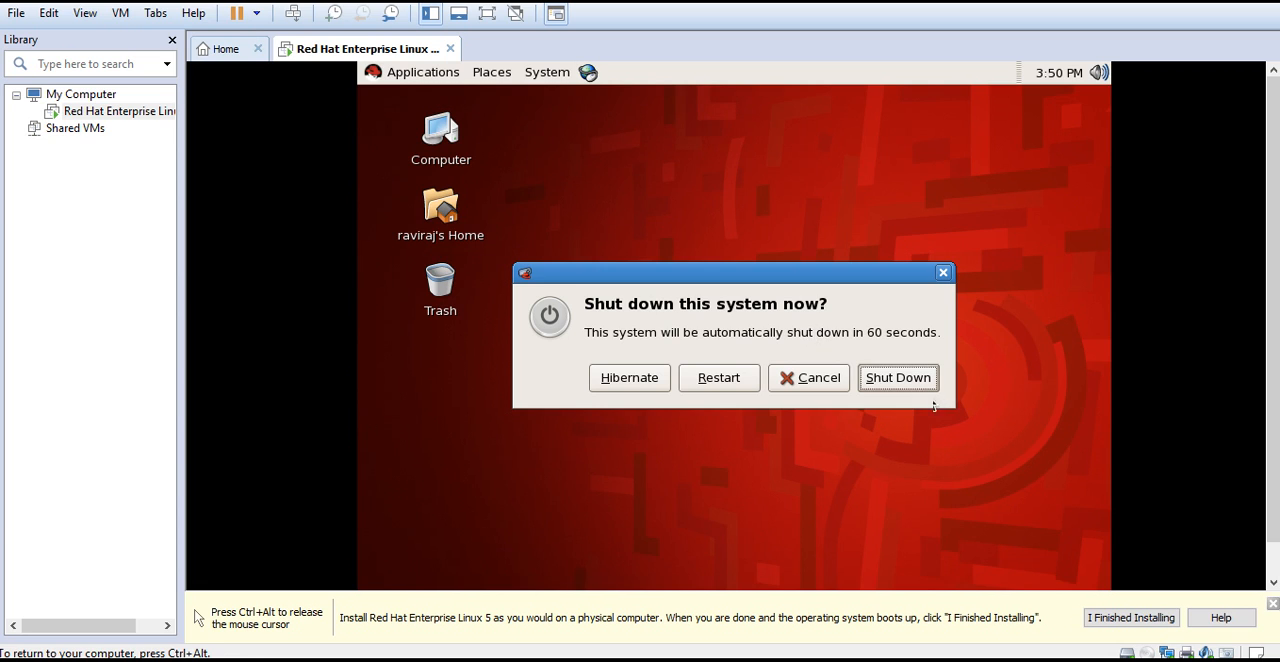
{"action": "left_click", "coordinate": [898, 378]}
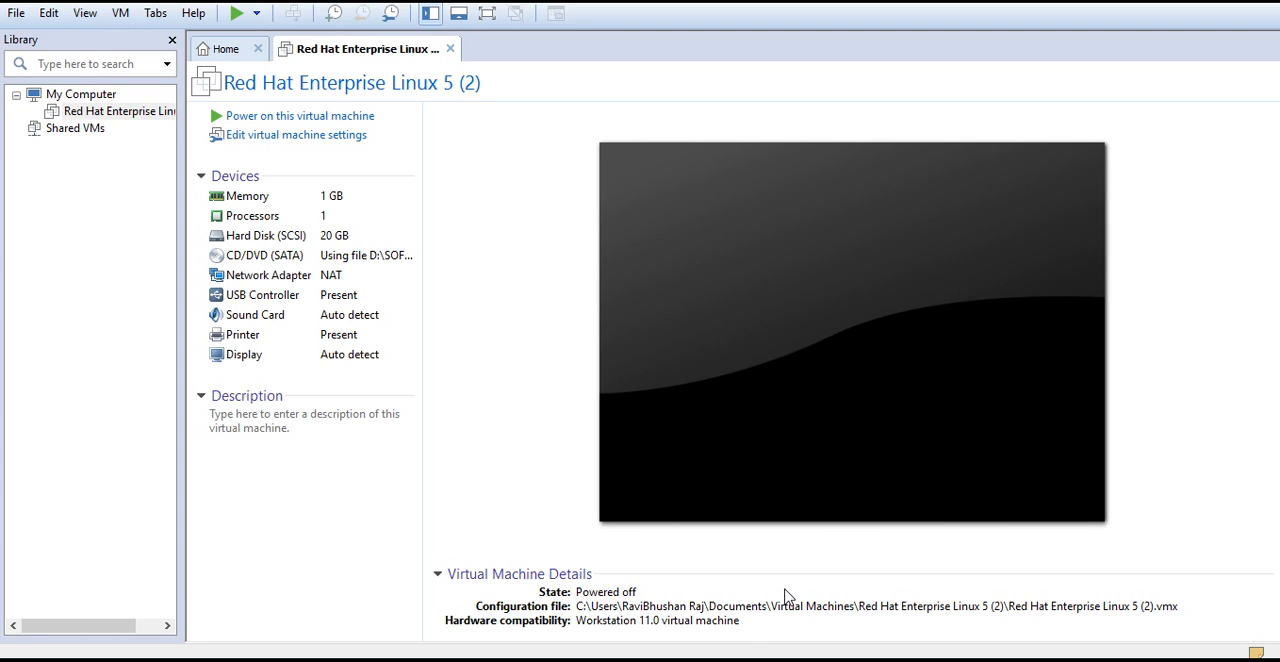
Switch to the Notepad document that shows the RHL installation topic and course details
{"action": "mouse_move", "coordinate": [666, 660]}
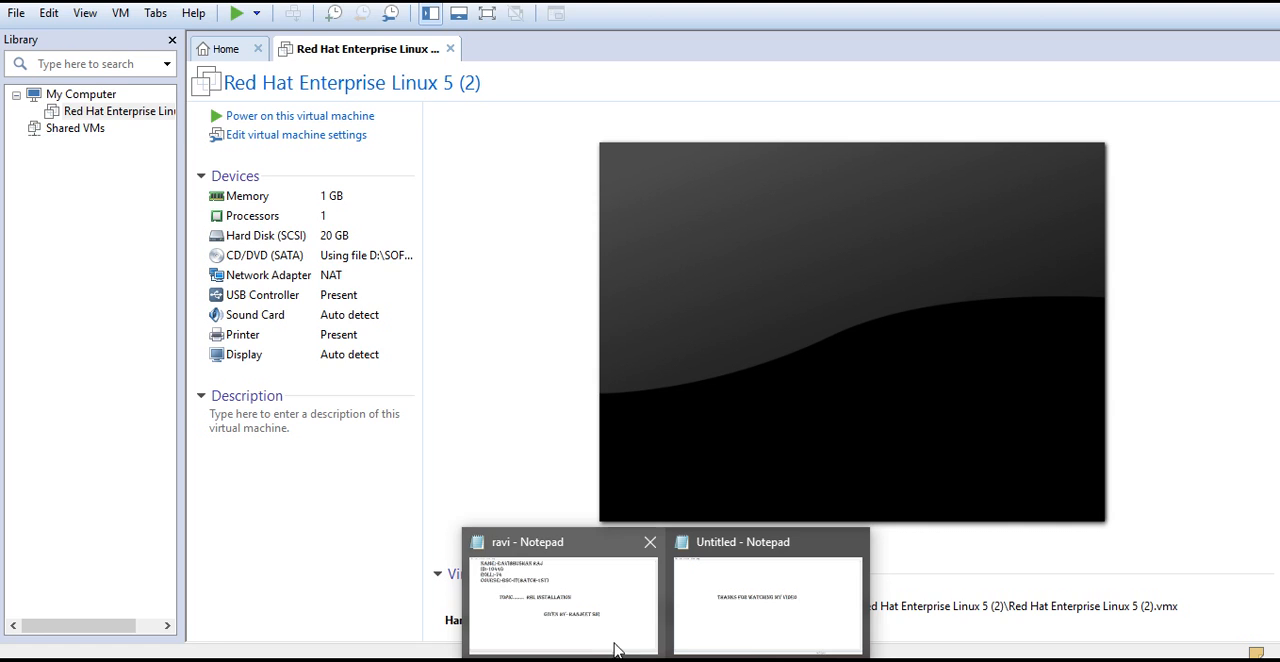
{"action": "left_click", "coordinate": [590, 602]}
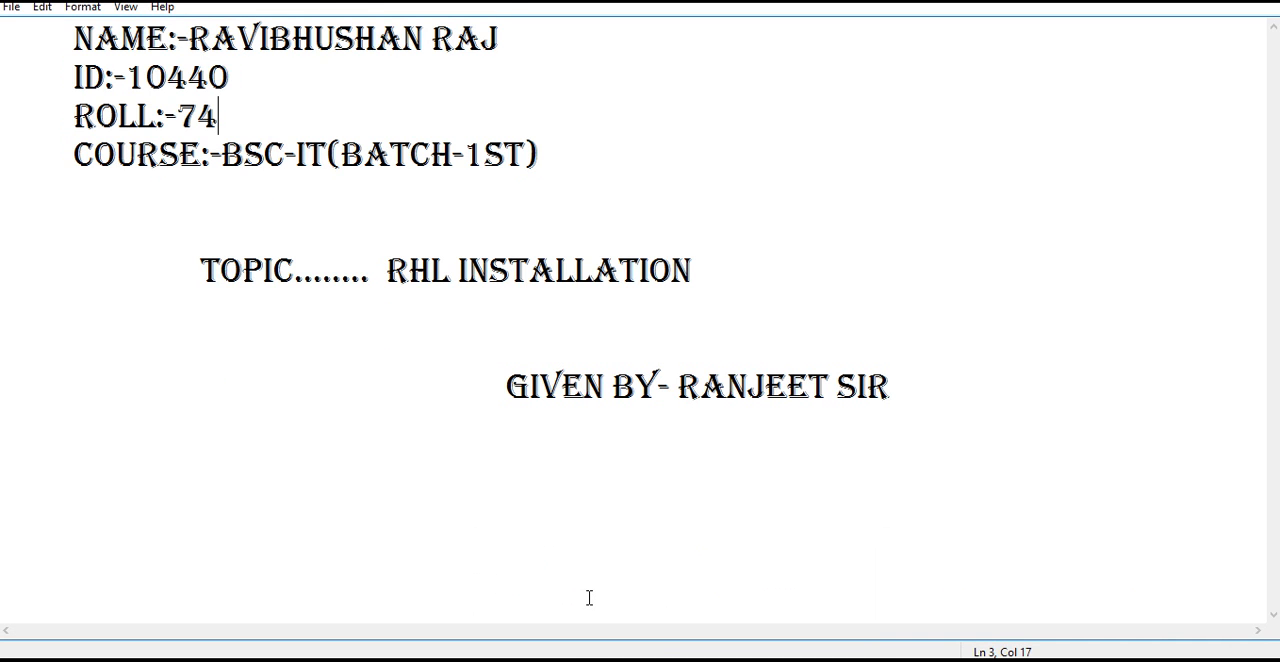